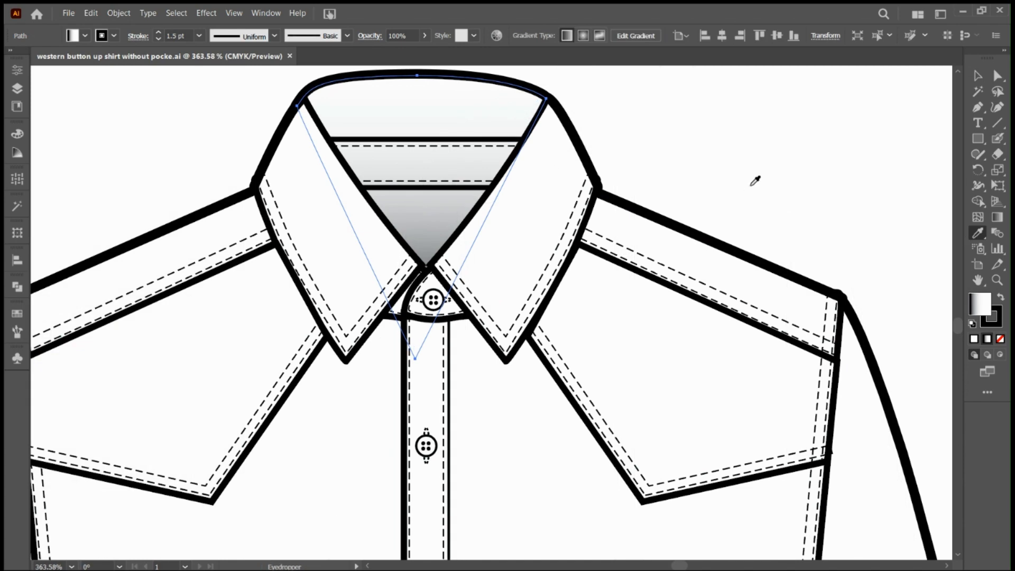
Step: Replace the inner back collar's gradient fill and stroke with the plain white appearance sampled from the background, and deselect it
{"action": "left_click", "coordinate": [756, 181]}
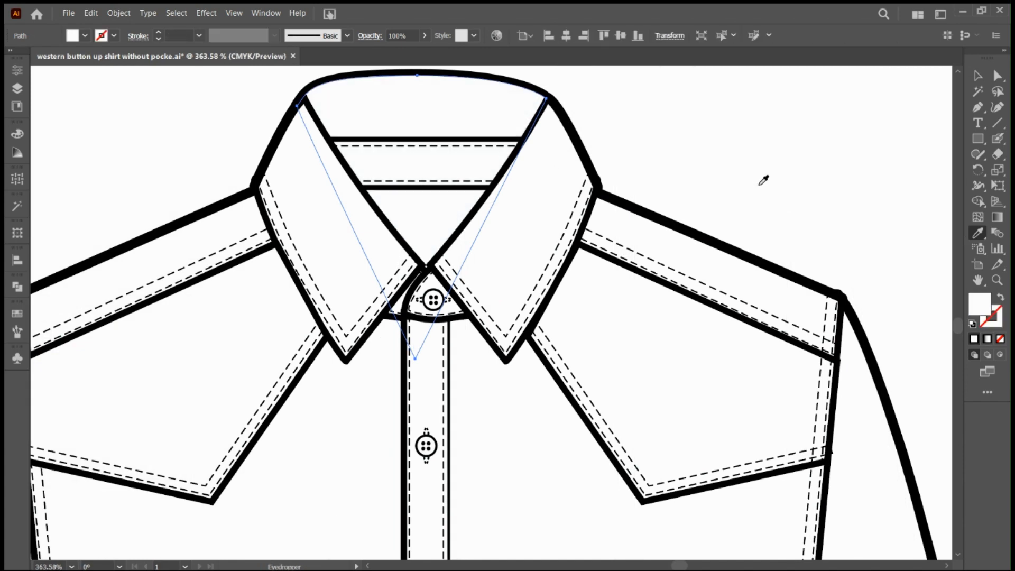
{"action": "left_click", "coordinate": [997, 76]}
{"action": "left_click", "coordinate": [870, 211]}
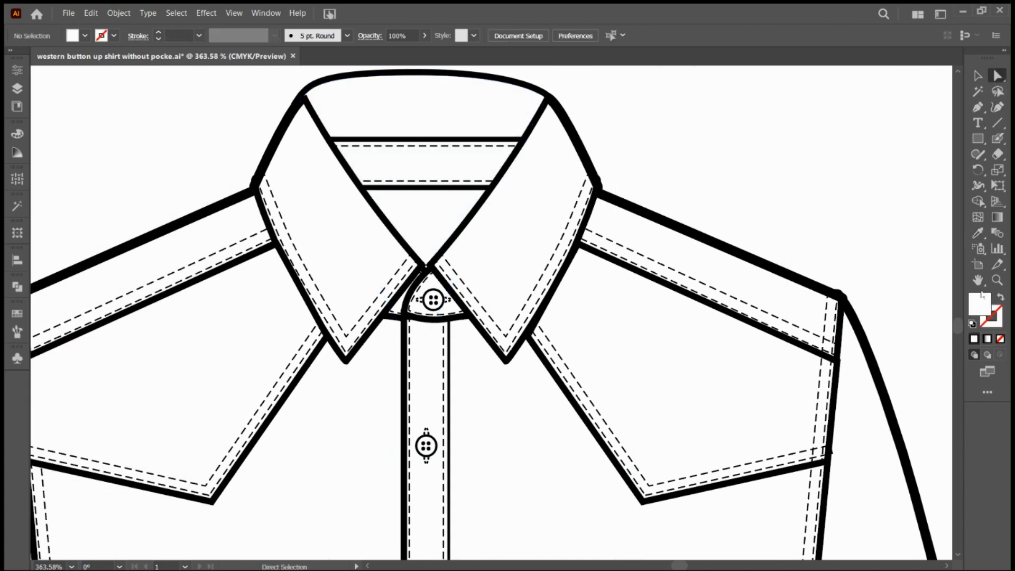
Step: Select both the front and back shirt views and expand their object, fill and stroke
{"action": "key", "text": "z"}
{"action": "left_click_drag", "start_coordinate": [617, 305], "coordinate": [534, 312]}
{"action": "left_click_drag", "start_coordinate": [677, 566], "coordinate": [686, 569]}
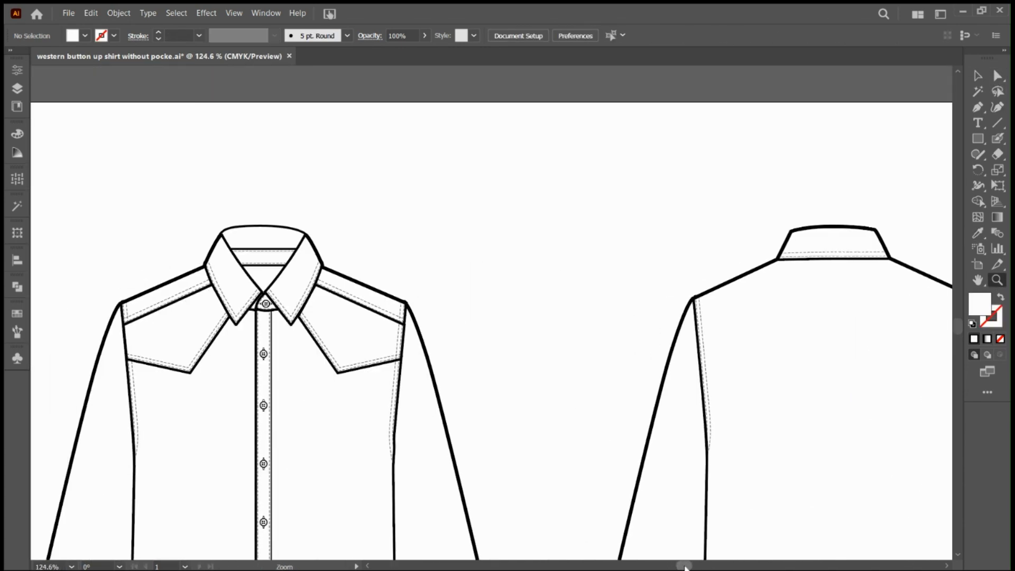
{"action": "left_click_drag", "start_coordinate": [958, 322], "coordinate": [957, 333]}
{"action": "left_click_drag", "start_coordinate": [548, 300], "coordinate": [470, 319]}
{"action": "key", "text": "v"}
{"action": "left_click_drag", "start_coordinate": [229, 91], "coordinate": [887, 482]}
{"action": "left_click", "coordinate": [169, 194]}
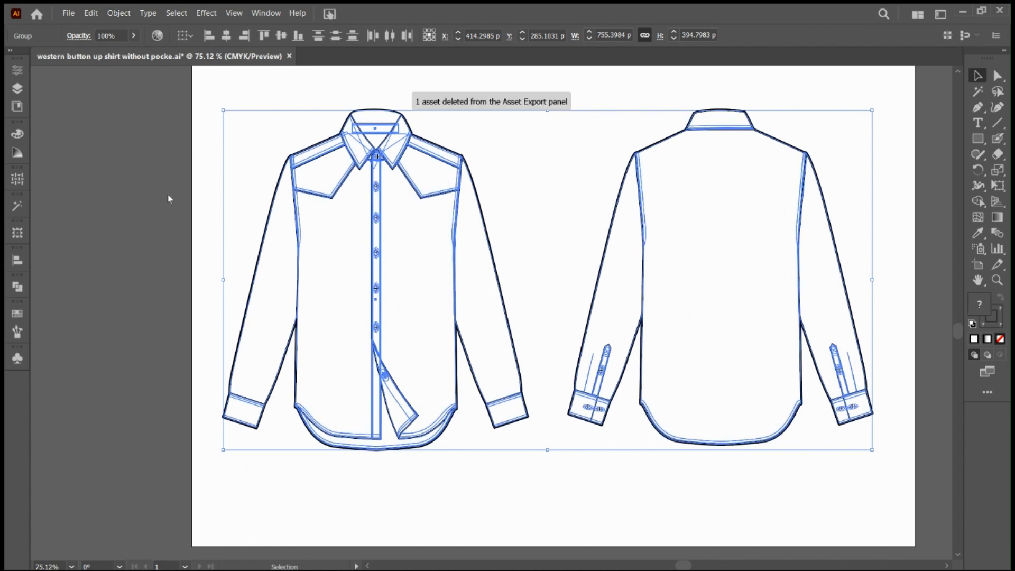
{"action": "left_click", "coordinate": [120, 16]}
{"action": "left_click", "coordinate": [158, 176]}
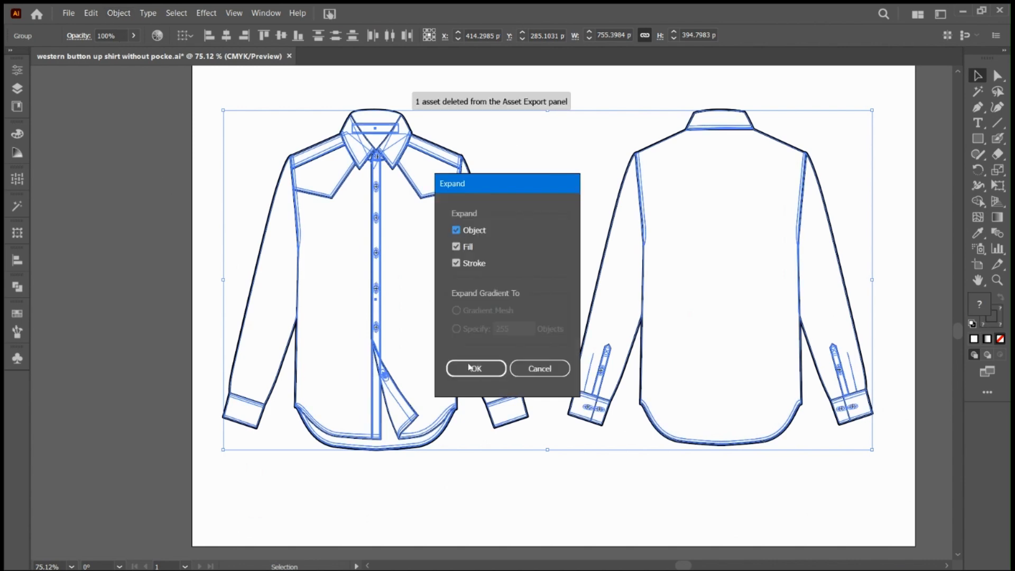
{"action": "key", "text": "Return"}
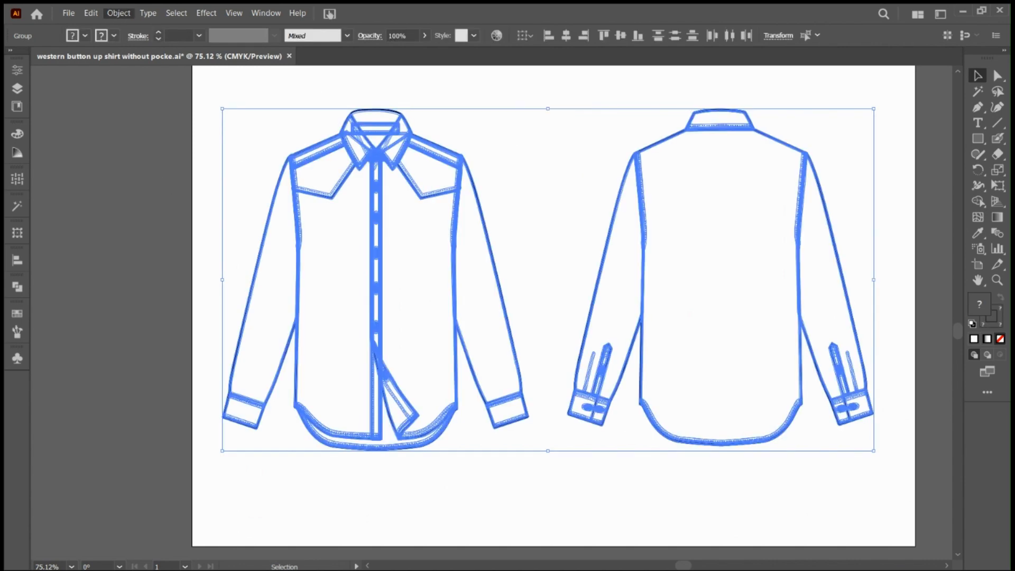
Step: Expand the remaining unexpanded appearance and button artwork on both shirts, and clear the selection
{"action": "left_click", "coordinate": [158, 191]}
{"action": "left_click", "coordinate": [119, 15]}
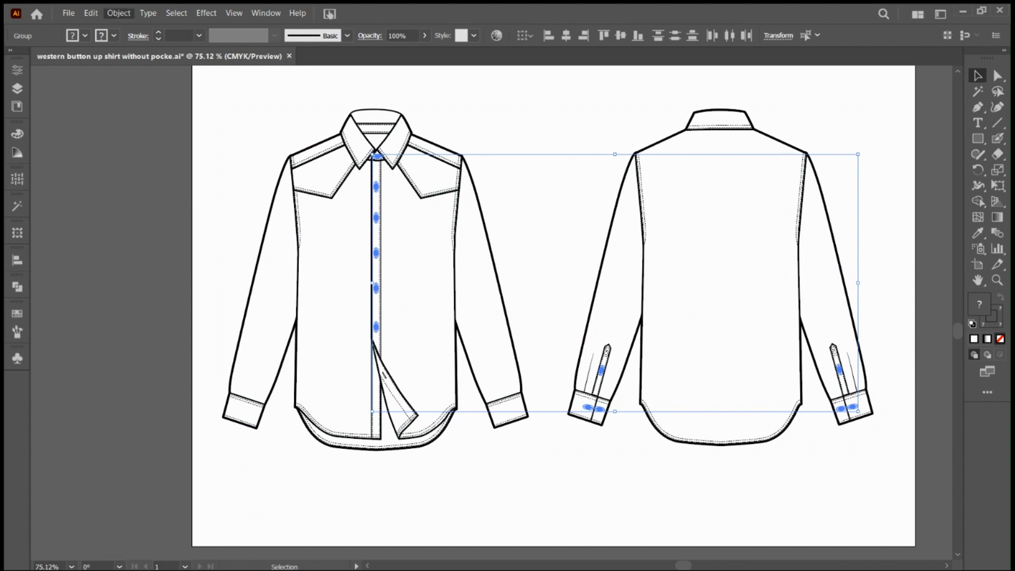
{"action": "left_click", "coordinate": [157, 176]}
{"action": "left_click", "coordinate": [470, 367]}
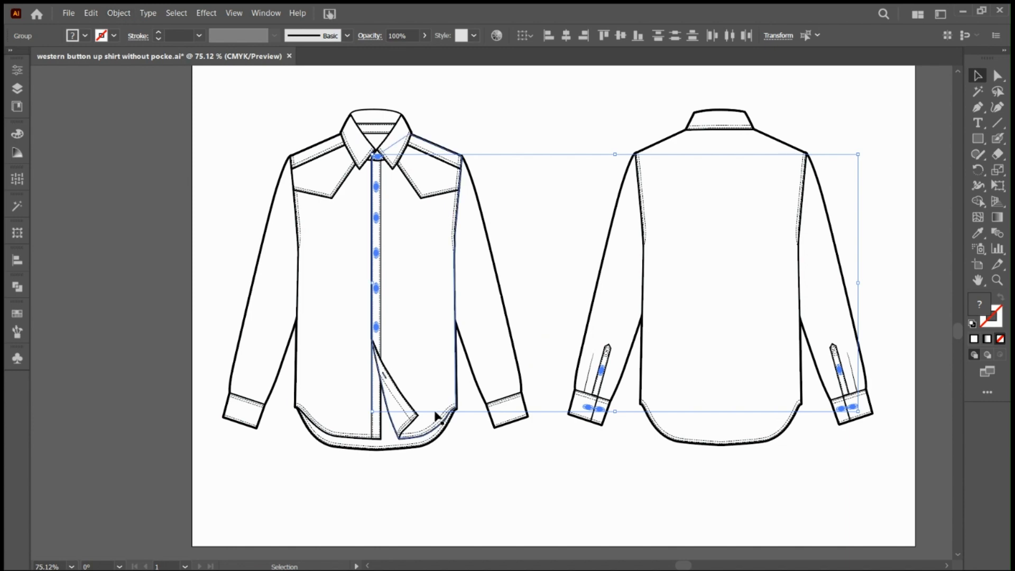
{"action": "left_click", "coordinate": [601, 465]}
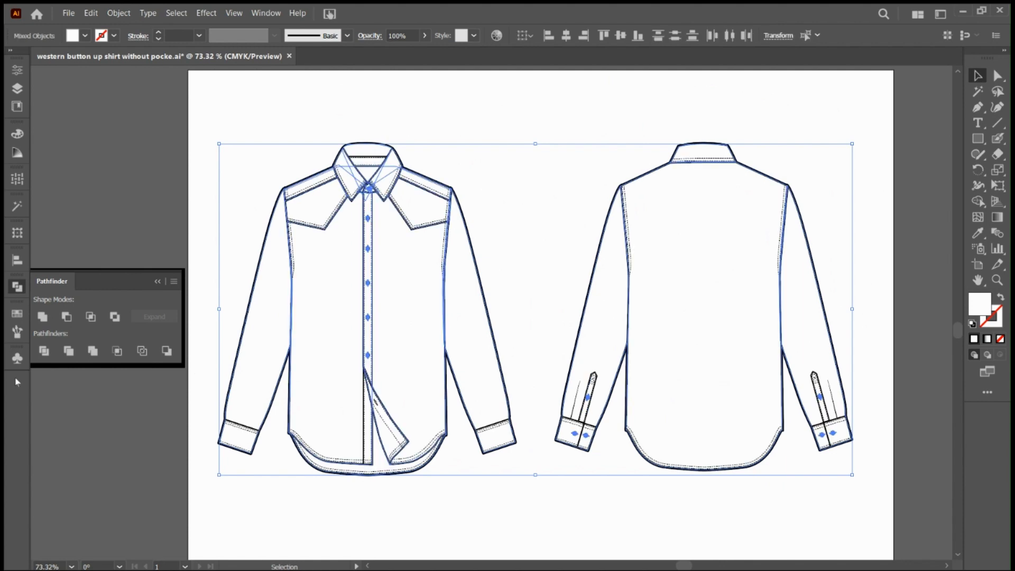
Step: Select the front and back shirts and split all overlapping shapes with Pathfinder Divide
{"action": "left_click", "coordinate": [271, 148]}
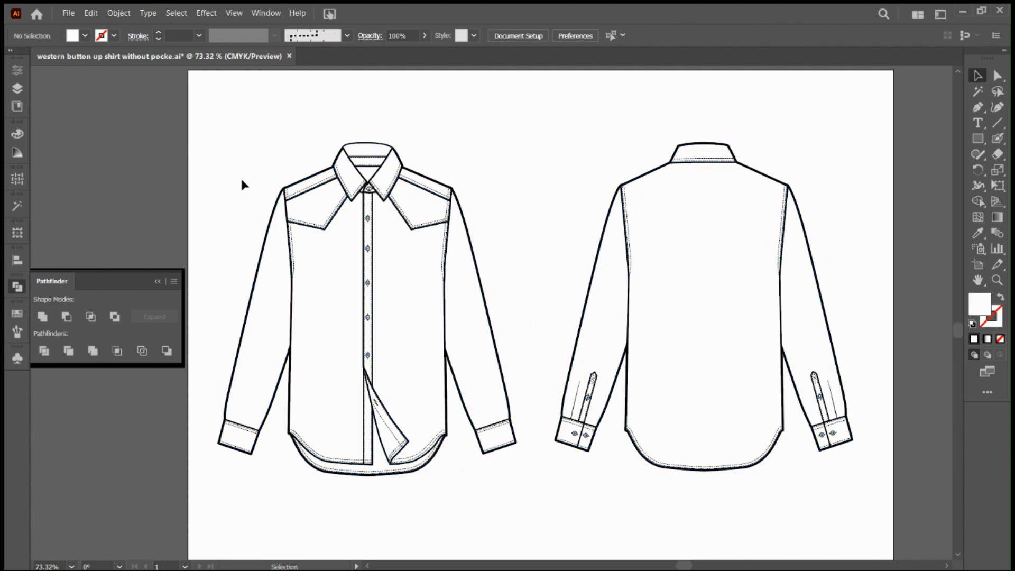
{"action": "left_click", "coordinate": [236, 452]}
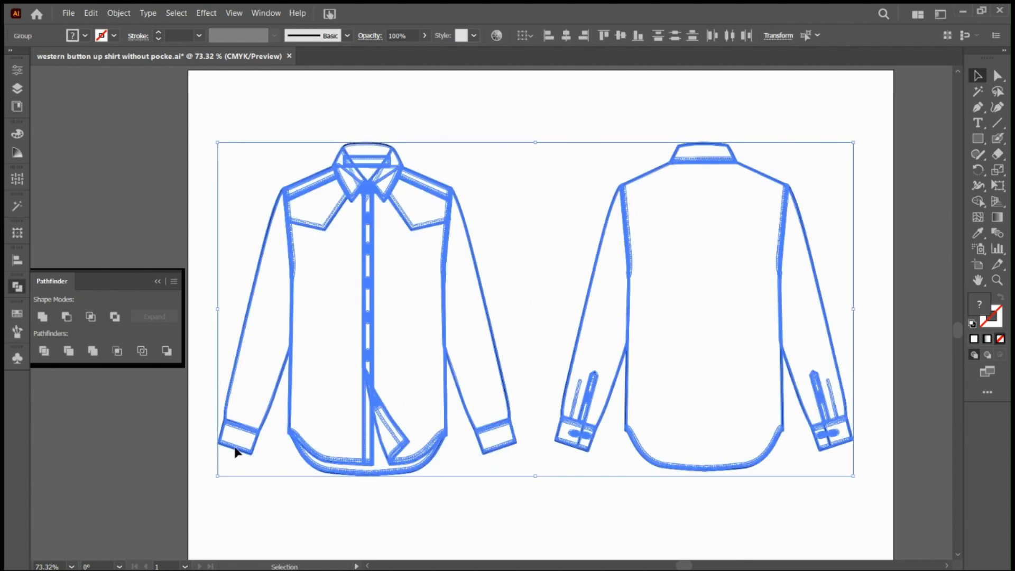
{"action": "left_click", "coordinate": [44, 351]}
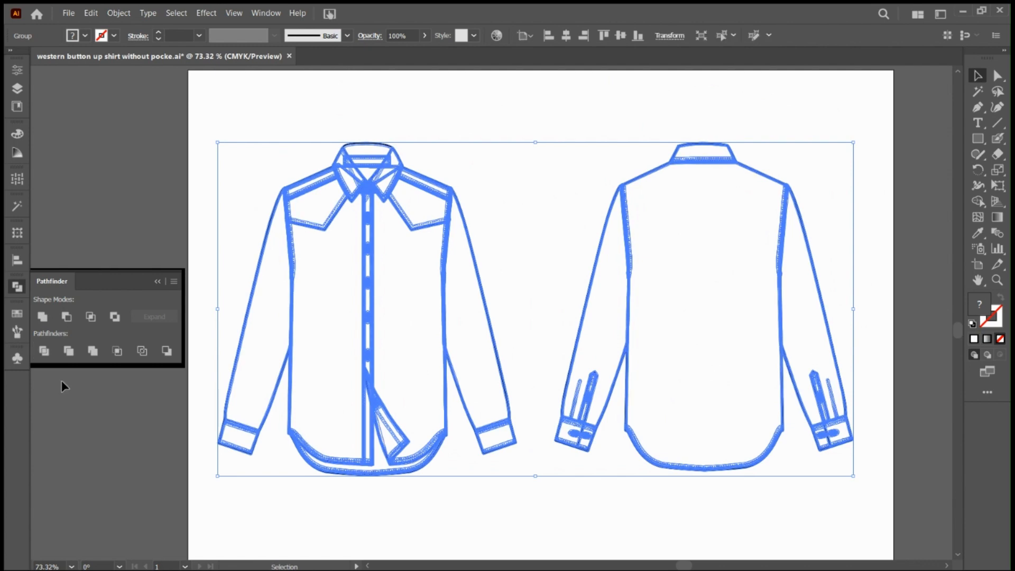
{"action": "left_click", "coordinate": [204, 452]}
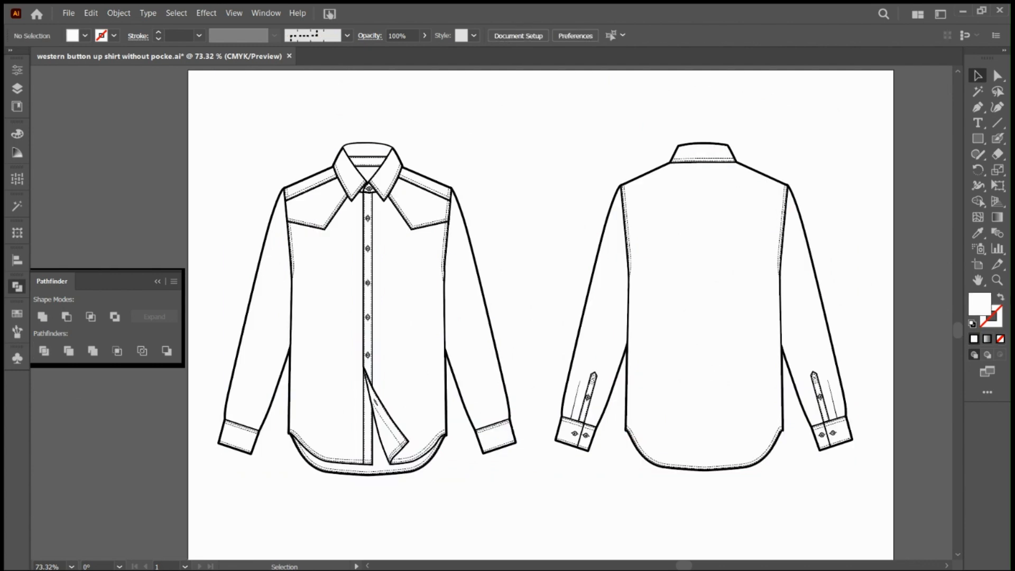
Step: Select all white-filled shapes with the Magic Wand at fill color tolerance 0, and unite them with Pathfinder
{"action": "key", "text": "z"}
{"action": "left_click_drag", "start_coordinate": [344, 152], "coordinate": [537, 252]}
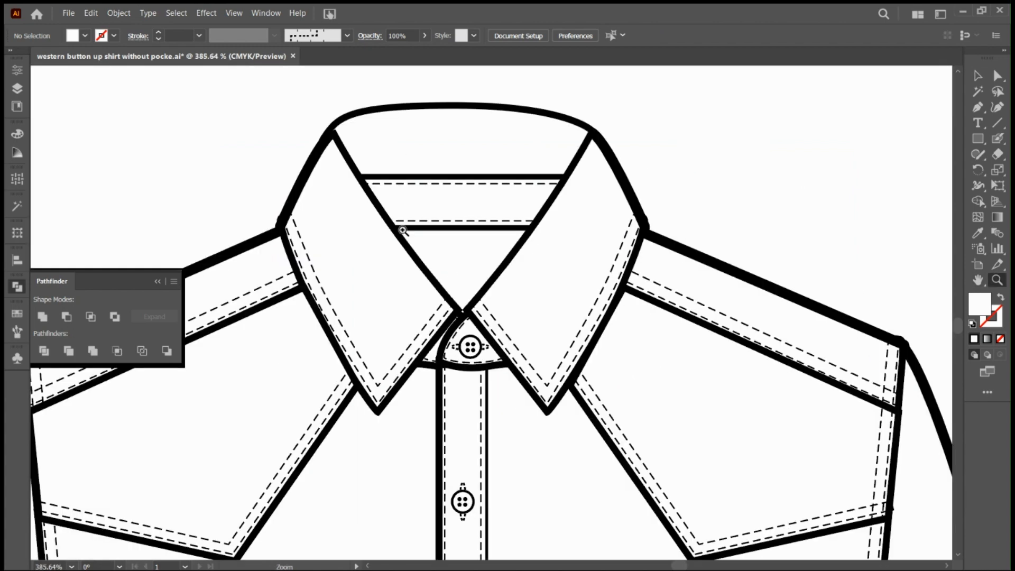
{"action": "key", "text": "a"}
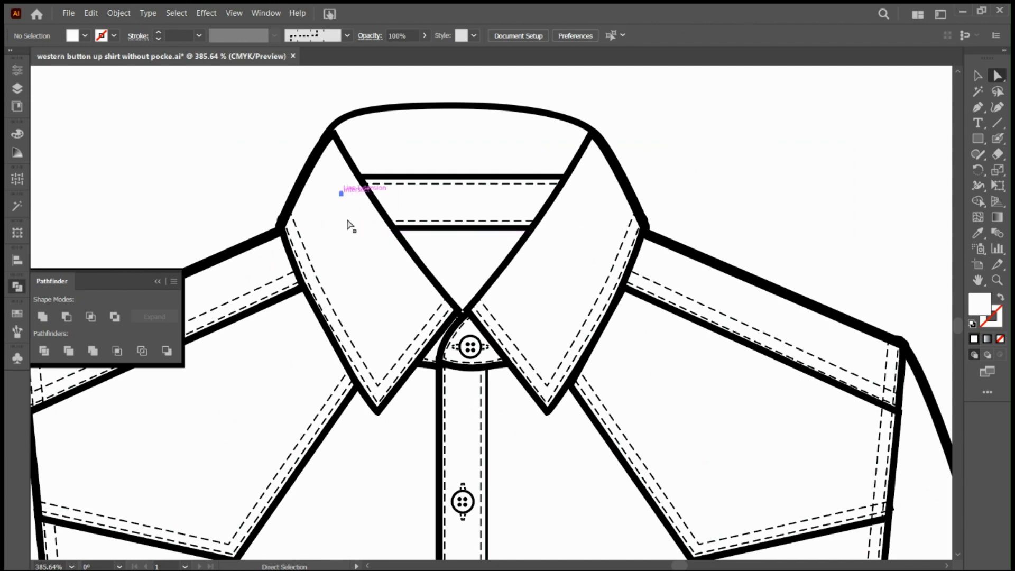
{"action": "left_click", "coordinate": [976, 94]}
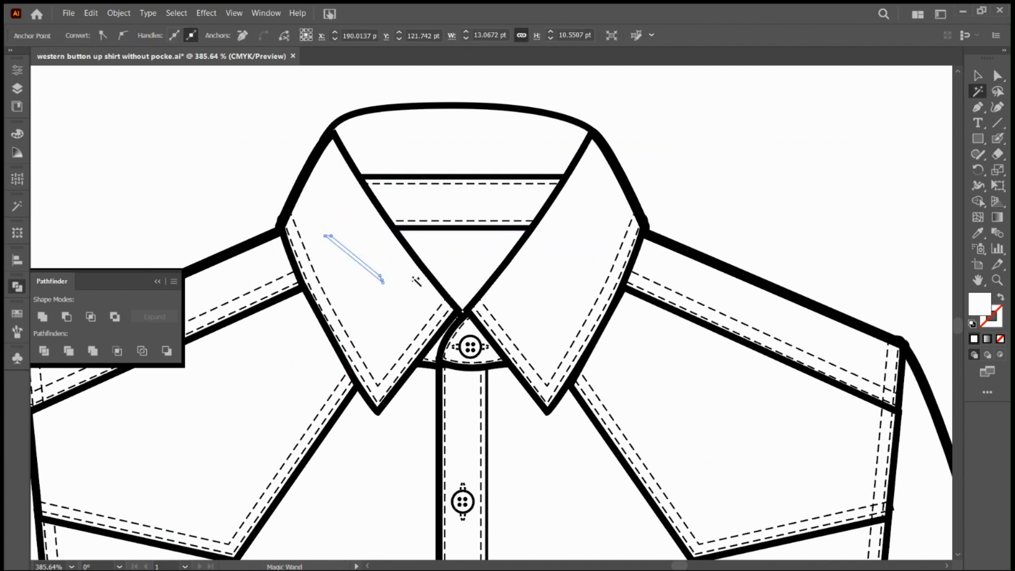
{"action": "left_click", "coordinate": [416, 281]}
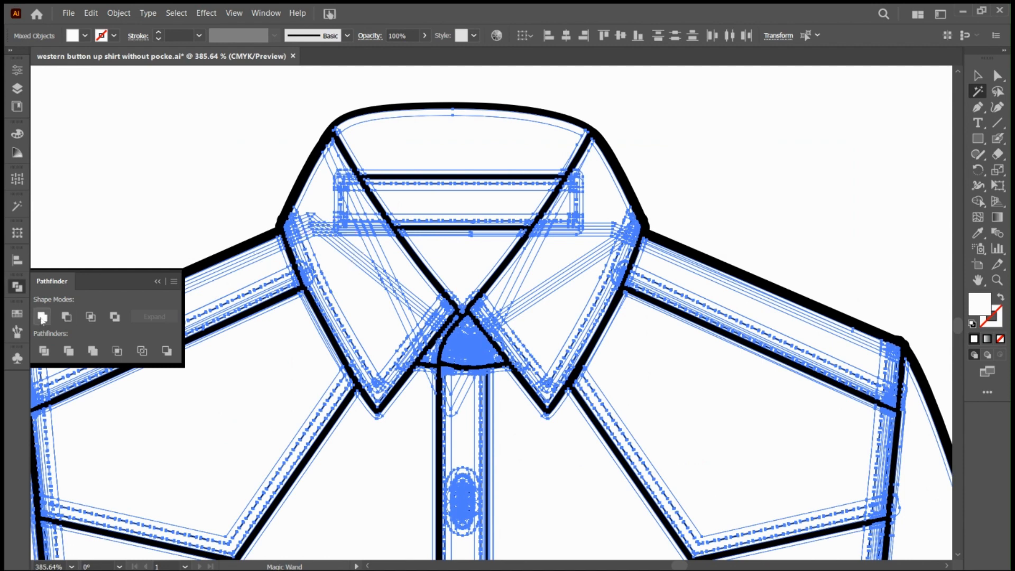
{"action": "double_click", "coordinate": [977, 92]}
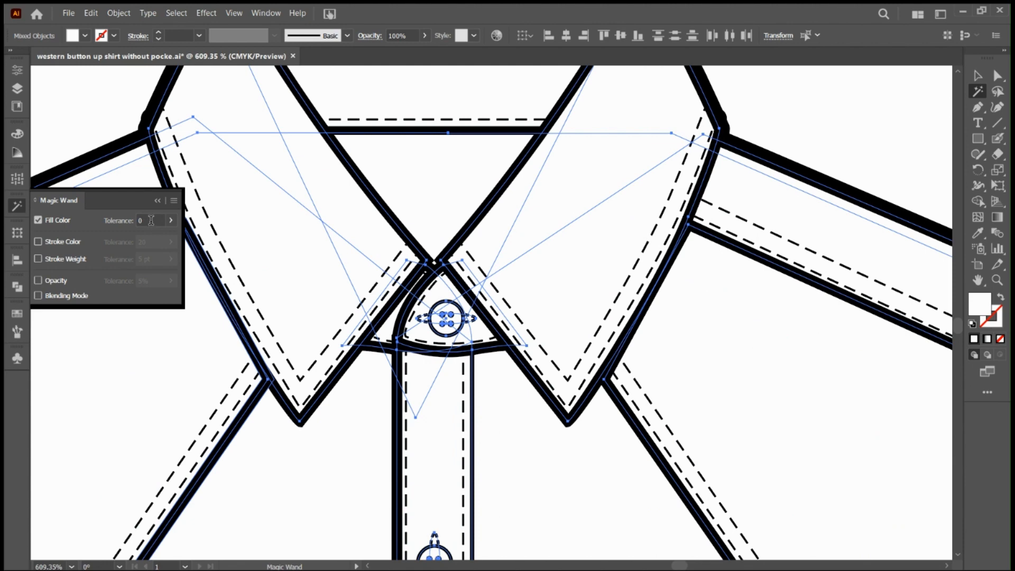
{"action": "left_click", "coordinate": [158, 202]}
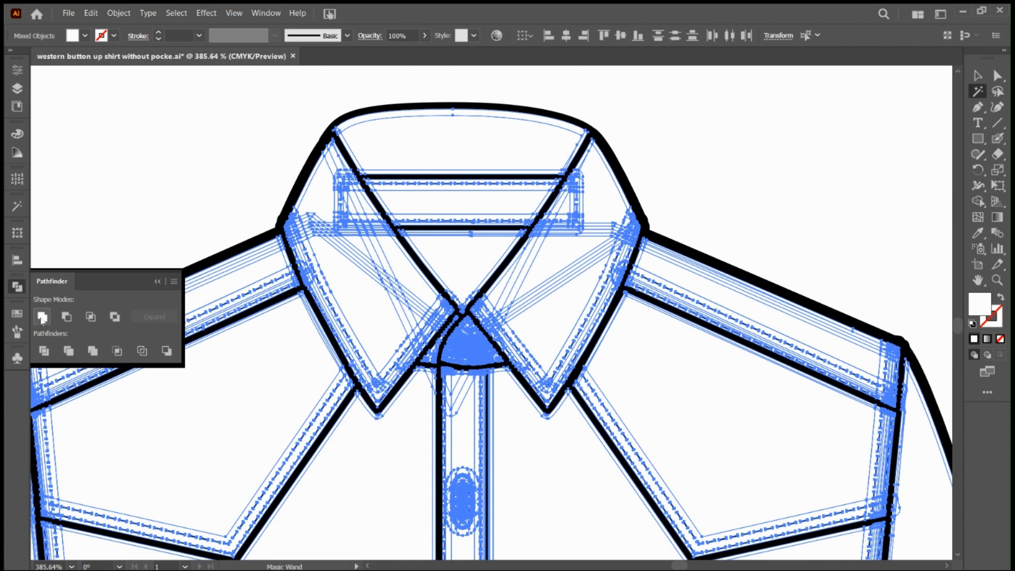
{"action": "left_click", "coordinate": [42, 317]}
Step: Select all black-filled outlines and stitches with the Magic Wand, and unite them with Pathfinder
{"action": "left_click", "coordinate": [997, 280]}
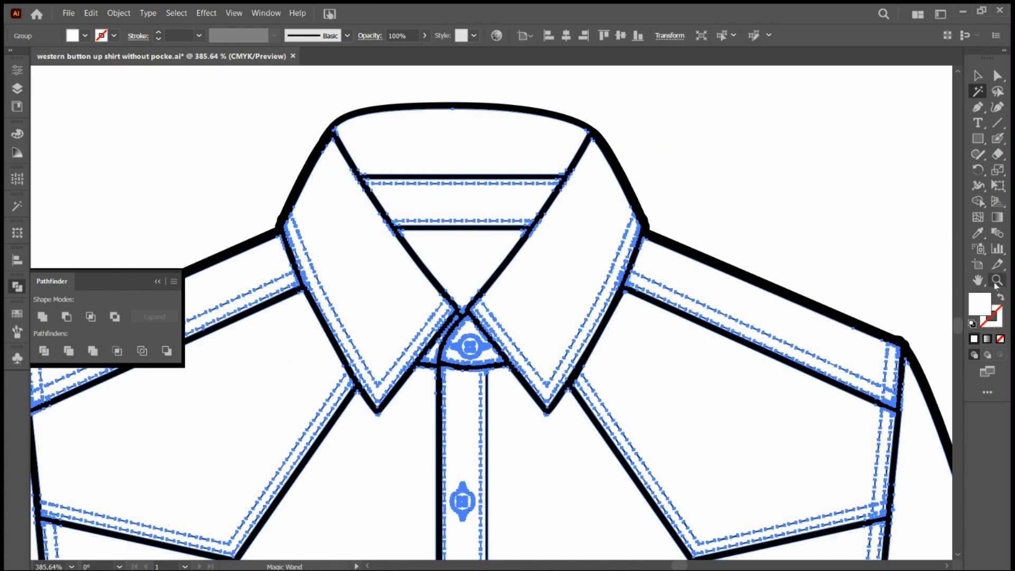
{"action": "left_click", "coordinate": [341, 209]}
{"action": "left_click_drag", "start_coordinate": [429, 259], "coordinate": [423, 342]}
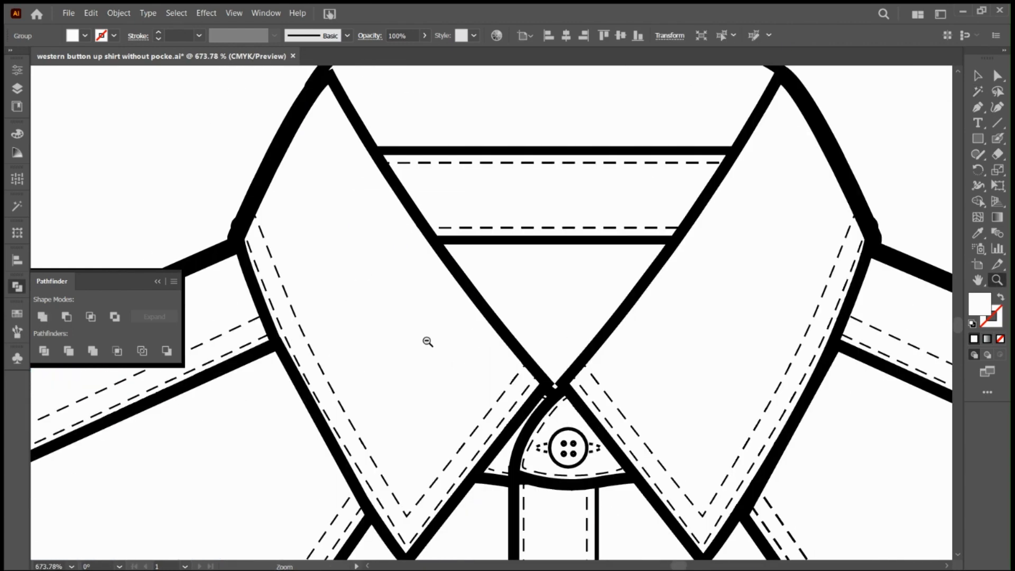
{"action": "left_click_drag", "start_coordinate": [229, 207], "coordinate": [825, 207]}
{"action": "key", "text": "y"}
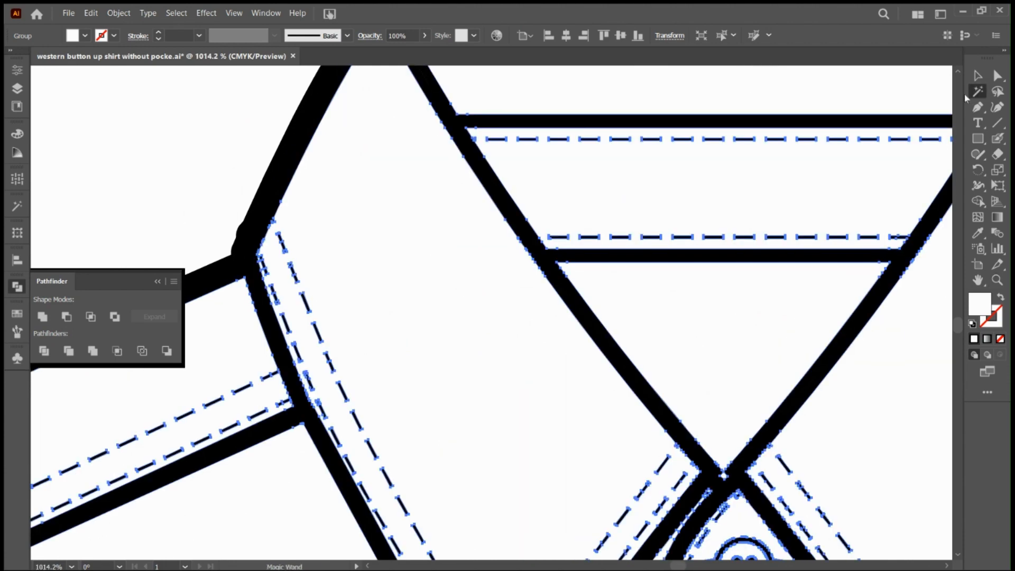
{"action": "left_click", "coordinate": [275, 211]}
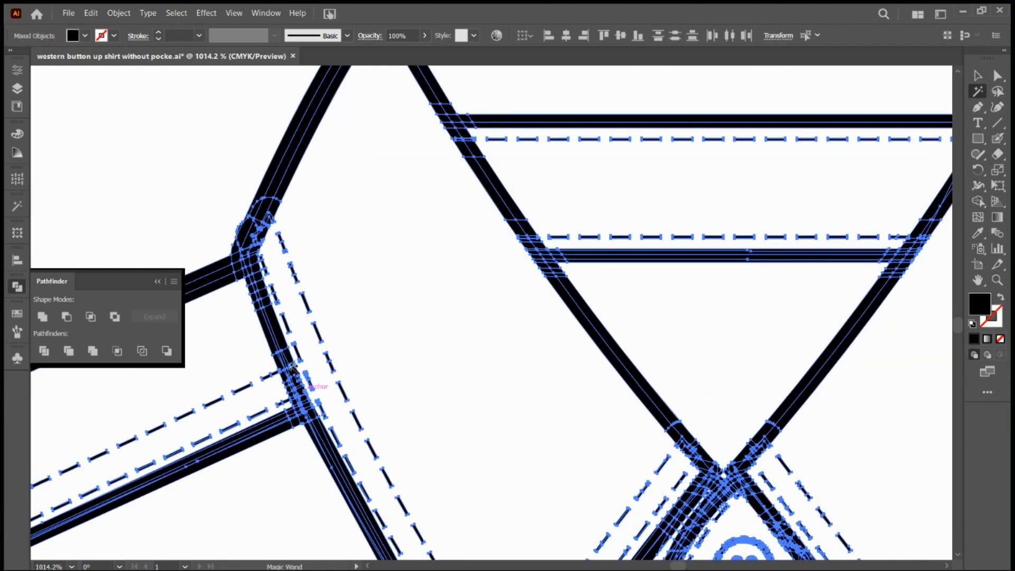
{"action": "left_click", "coordinate": [997, 280]}
{"action": "left_click_drag", "start_coordinate": [242, 231], "coordinate": [384, 296]}
{"action": "left_click_drag", "start_coordinate": [392, 220], "coordinate": [150, 308]}
{"action": "left_click_drag", "start_coordinate": [385, 294], "coordinate": [240, 343]}
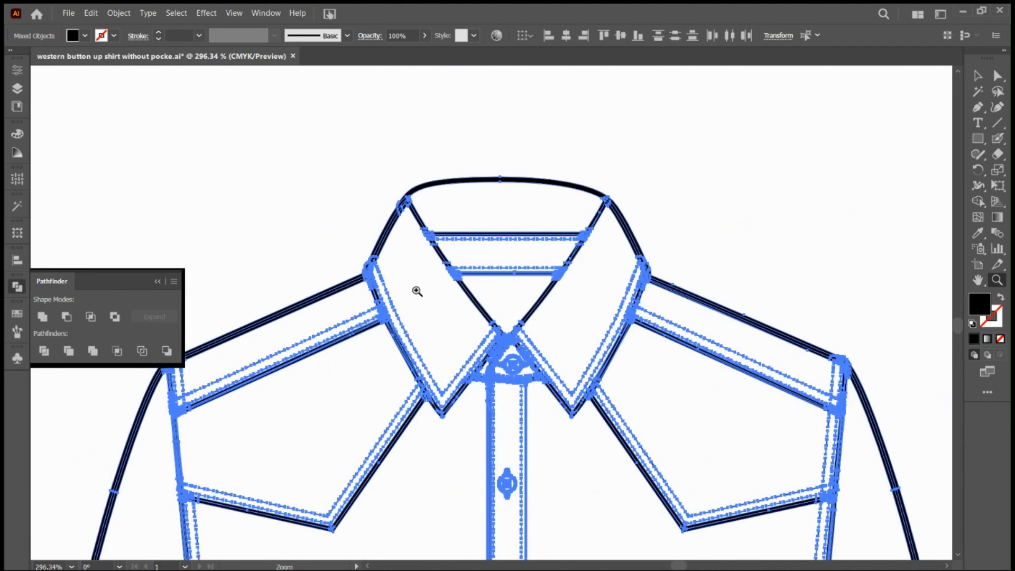
{"action": "left_click", "coordinate": [42, 318]}
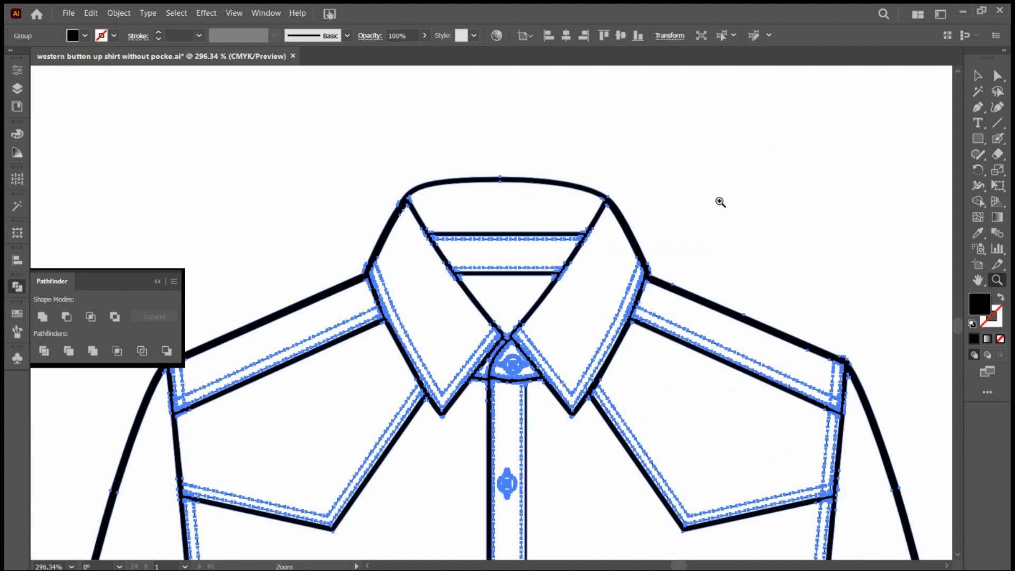
Step: Examine the united black linework from the collar down the placket to the hem, and deselect the artwork
{"action": "left_click_drag", "start_coordinate": [471, 242], "coordinate": [648, 292]}
{"action": "left_click_drag", "start_coordinate": [724, 268], "coordinate": [369, 358]}
{"action": "left_click_drag", "start_coordinate": [677, 565], "coordinate": [682, 566]}
{"action": "left_click_drag", "start_coordinate": [957, 320], "coordinate": [956, 326]}
{"action": "left_click_drag", "start_coordinate": [415, 313], "coordinate": [559, 342]}
{"action": "left_click", "coordinate": [388, 320]}
{"action": "left_click_drag", "start_coordinate": [515, 305], "coordinate": [451, 373]}
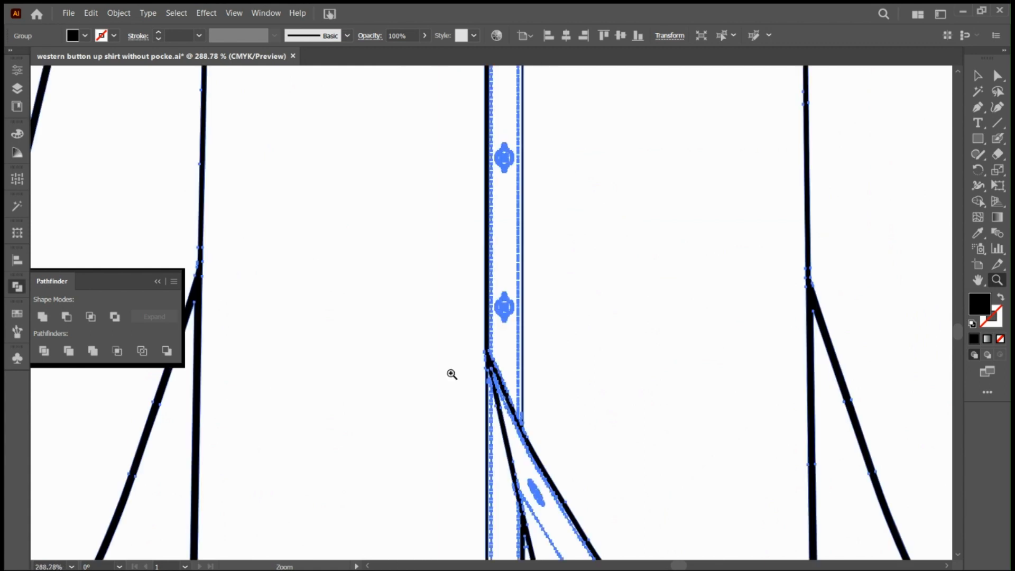
{"action": "left_click_drag", "start_coordinate": [532, 340], "coordinate": [368, 392]}
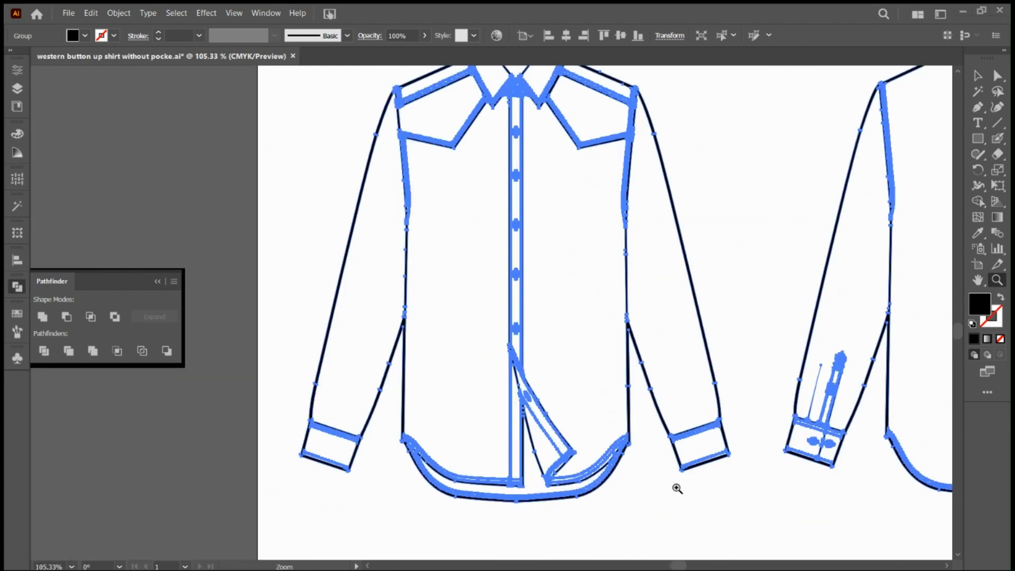
{"action": "left_click_drag", "start_coordinate": [957, 332], "coordinate": [958, 329]}
{"action": "left_click", "coordinate": [997, 77]}
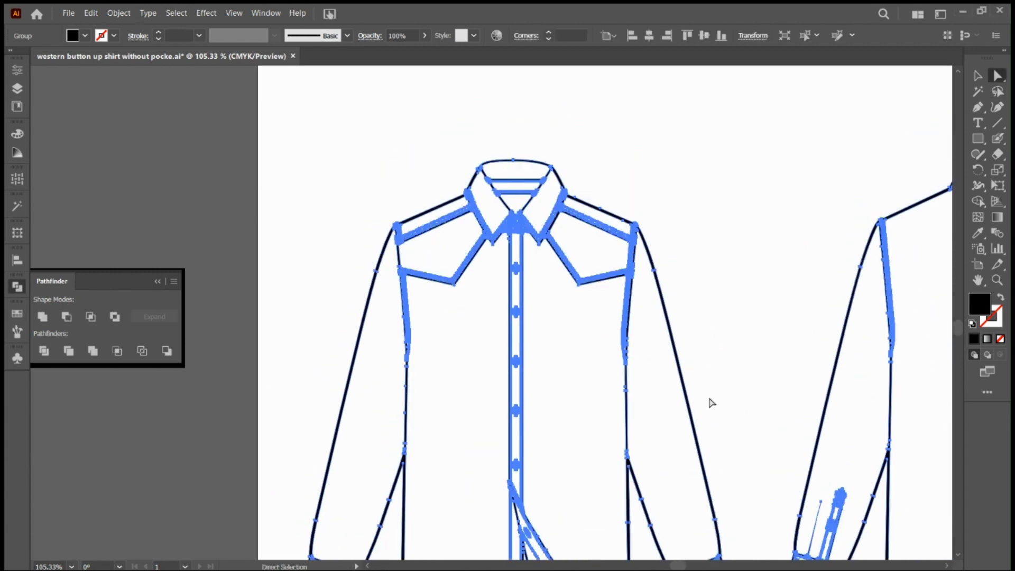
{"action": "left_click", "coordinate": [715, 433]}
{"action": "left_click_drag", "start_coordinate": [676, 566], "coordinate": [682, 567]}
Step: Select the white faces of the collar button and the topmost placket button on the front shirt
{"action": "key", "text": "z"}
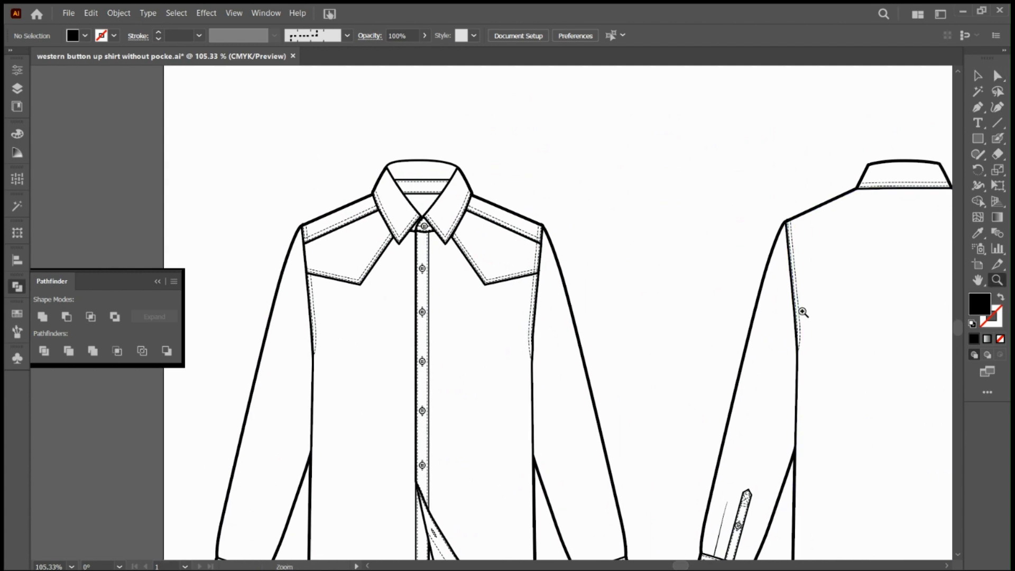
{"action": "left_click_drag", "start_coordinate": [415, 222], "coordinate": [704, 331]}
{"action": "left_click", "coordinate": [997, 76]}
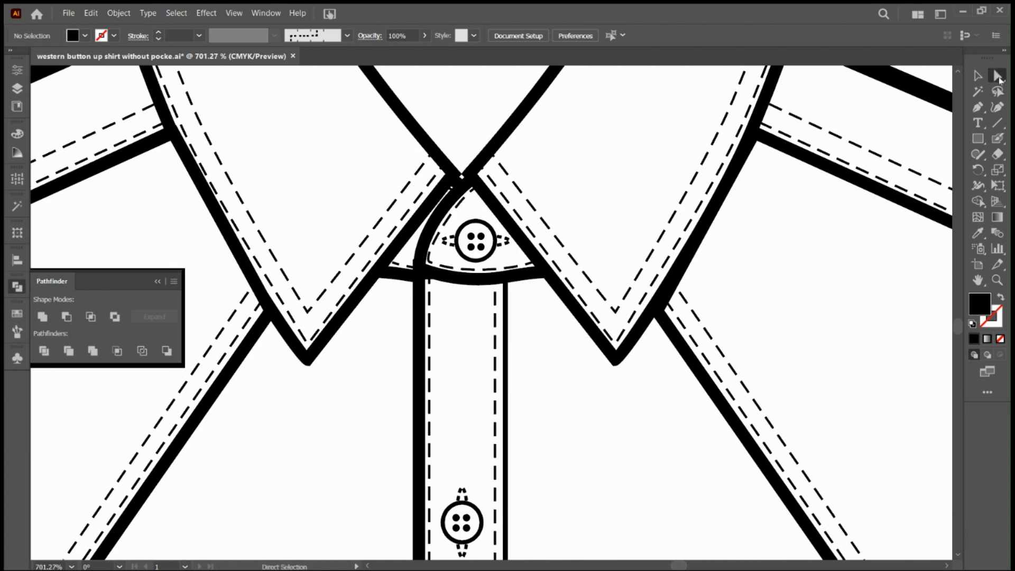
{"action": "left_click", "coordinate": [478, 234]}
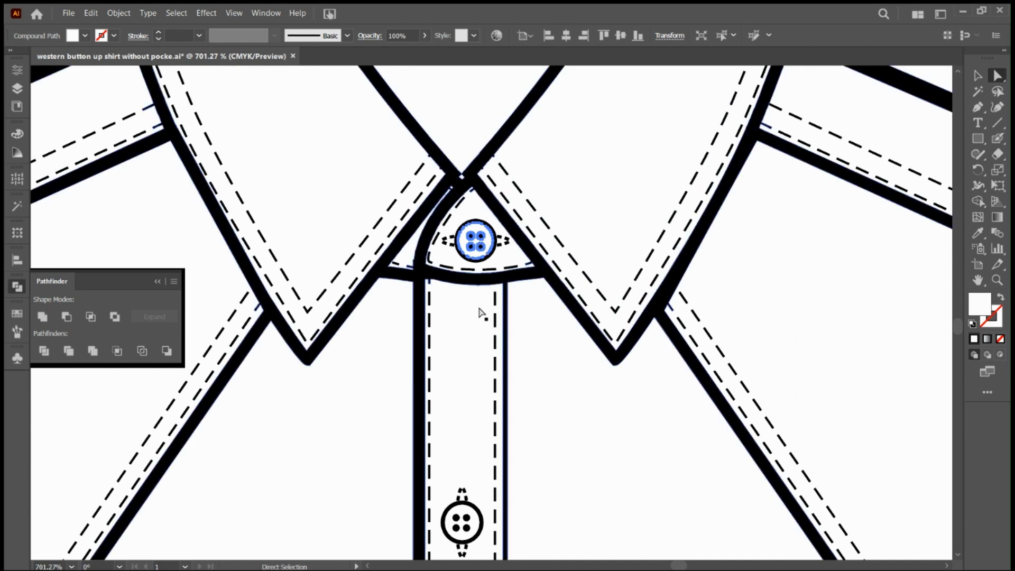
{"action": "left_click_drag", "start_coordinate": [494, 521], "coordinate": [501, 282]}
{"action": "left_click", "coordinate": [470, 285], "text": "shift"}
Step: Add the white faces of the buttons further down the front placket to the selection
{"action": "key", "text": "z"}
{"action": "left_click_drag", "start_coordinate": [587, 297], "coordinate": [444, 299]}
{"action": "left_click_drag", "start_coordinate": [515, 443], "coordinate": [479, 340]}
{"action": "left_click_drag", "start_coordinate": [491, 296], "coordinate": [563, 333]}
{"action": "left_click", "coordinate": [998, 77]}
{"action": "left_click", "coordinate": [494, 309], "text": "shift"}
{"action": "key", "text": "z"}
{"action": "left_click_drag", "start_coordinate": [563, 436], "coordinate": [510, 274]}
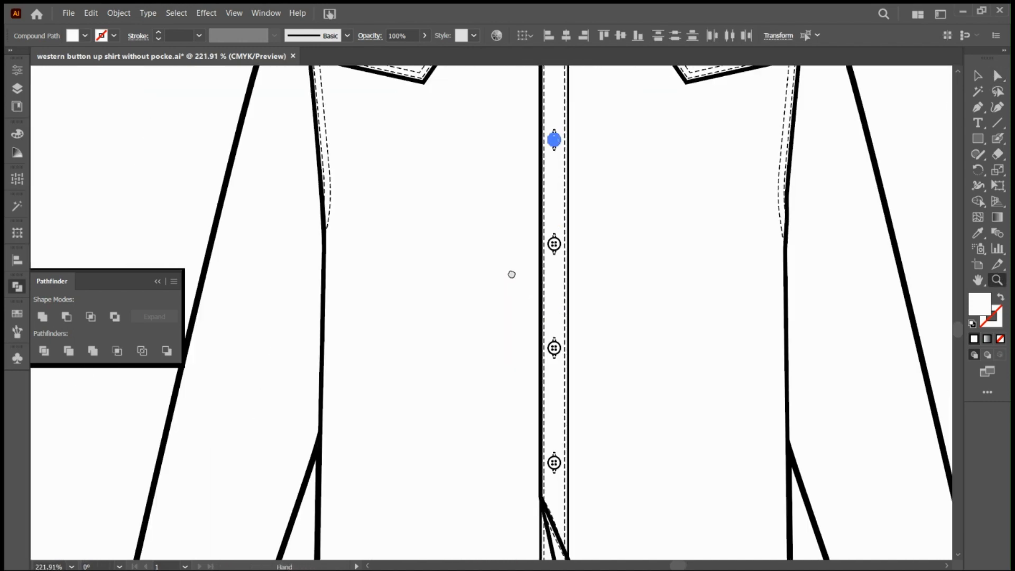
{"action": "left_click_drag", "start_coordinate": [564, 243], "coordinate": [638, 243]}
{"action": "left_click", "coordinate": [997, 77]}
{"action": "left_click", "coordinate": [526, 233], "text": "shift"}
{"action": "key", "text": "z"}
{"action": "left_click", "coordinate": [997, 77]}
{"action": "left_click", "coordinate": [463, 263], "text": "shift"}
Step: Add the white faces of the sleeve placket and cuff buttons on the back shirt to the selection
{"action": "left_click_drag", "start_coordinate": [662, 323], "coordinate": [644, 369]}
{"action": "key", "text": "z"}
{"action": "left_click", "coordinate": [997, 77]}
{"action": "left_click", "coordinate": [588, 345], "text": "shift"}
{"action": "left_click", "coordinate": [664, 359], "text": "shift"}
{"action": "left_click", "coordinate": [664, 333], "text": "shift"}
{"action": "left_click", "coordinate": [720, 332], "text": "shift"}
{"action": "left_click", "coordinate": [997, 77]}
{"action": "left_click", "coordinate": [625, 248], "text": "shift"}
{"action": "key", "text": "z"}
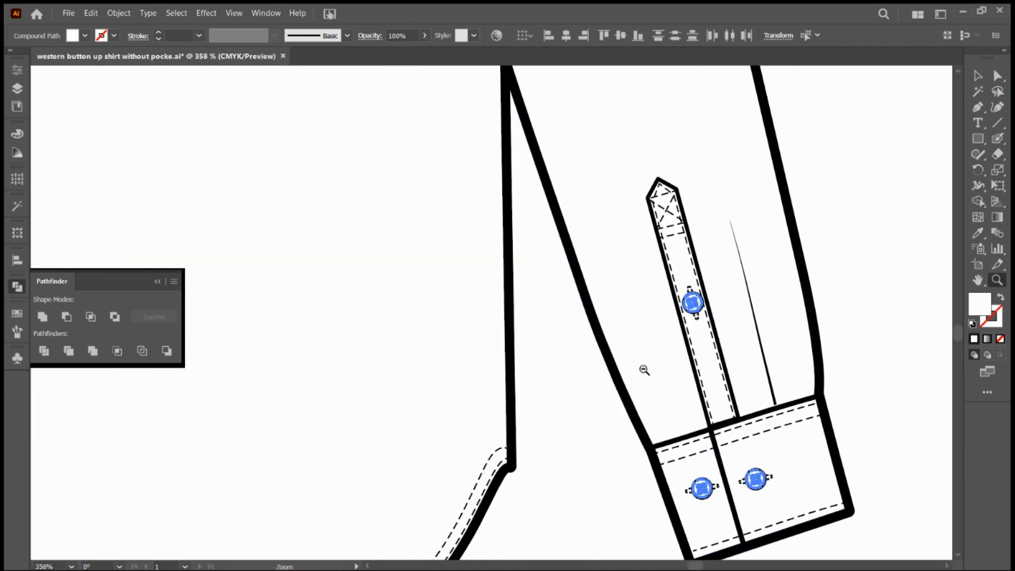
{"action": "left_click_drag", "start_coordinate": [692, 411], "coordinate": [624, 307]}
{"action": "left_click_drag", "start_coordinate": [603, 190], "coordinate": [670, 201]}
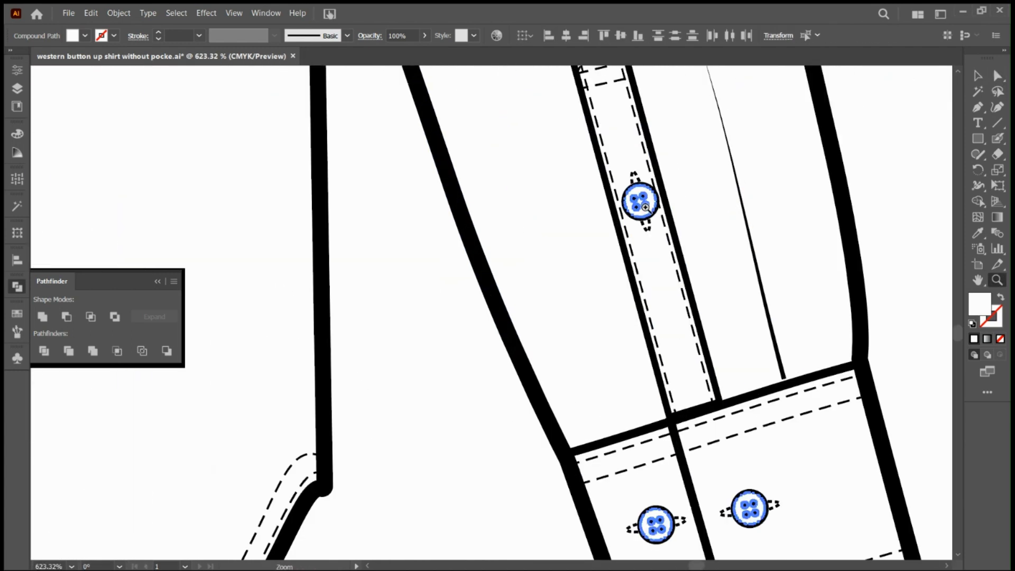
{"action": "left_click_drag", "start_coordinate": [657, 297], "coordinate": [614, 229]}
{"action": "left_click_drag", "start_coordinate": [673, 265], "coordinate": [619, 372]}
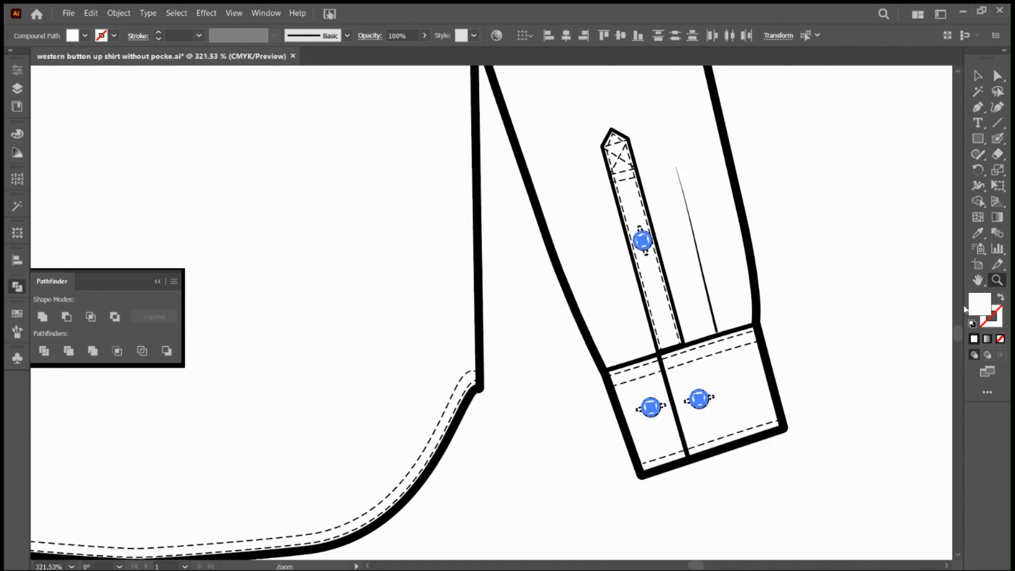
Step: Try to fill the selected button faces with light blue 829ECE and deselect them
{"action": "double_click", "coordinate": [981, 310]}
{"action": "left_click", "coordinate": [673, 238]}
{"action": "left_click", "coordinate": [677, 249]}
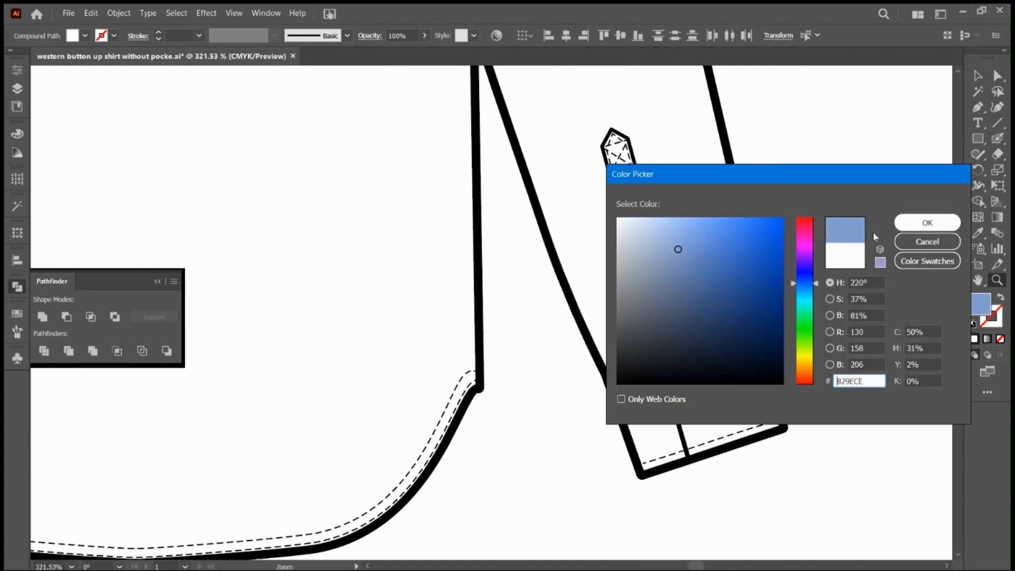
{"action": "left_click", "coordinate": [927, 222]}
{"action": "left_click", "coordinate": [845, 221]}
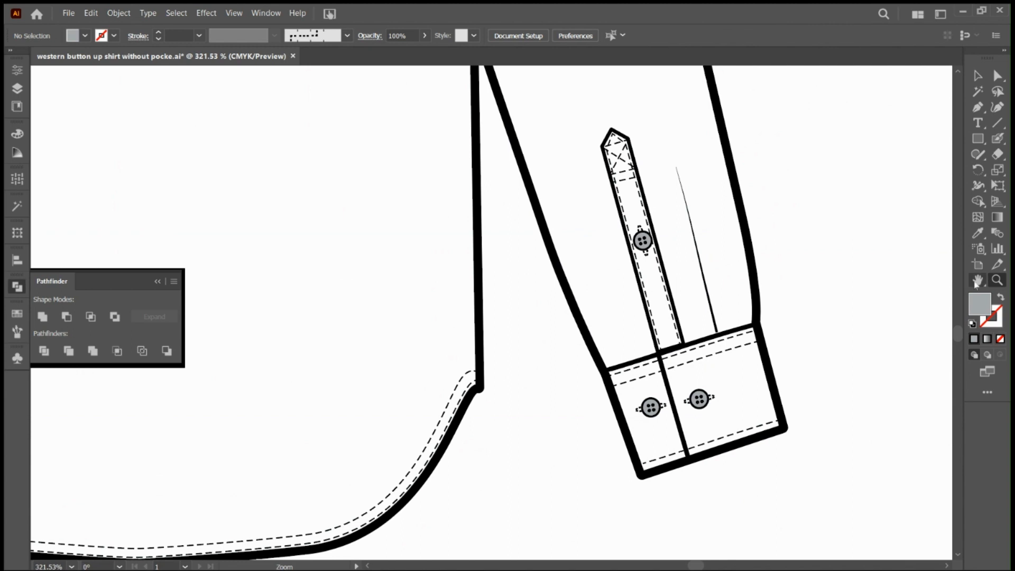
Step: Select all grey button faces with the Magic Wand and recolor them CMYK blue: C 50.05, M 31.15, Y 1.75, K 0
{"action": "left_click", "coordinate": [978, 91]}
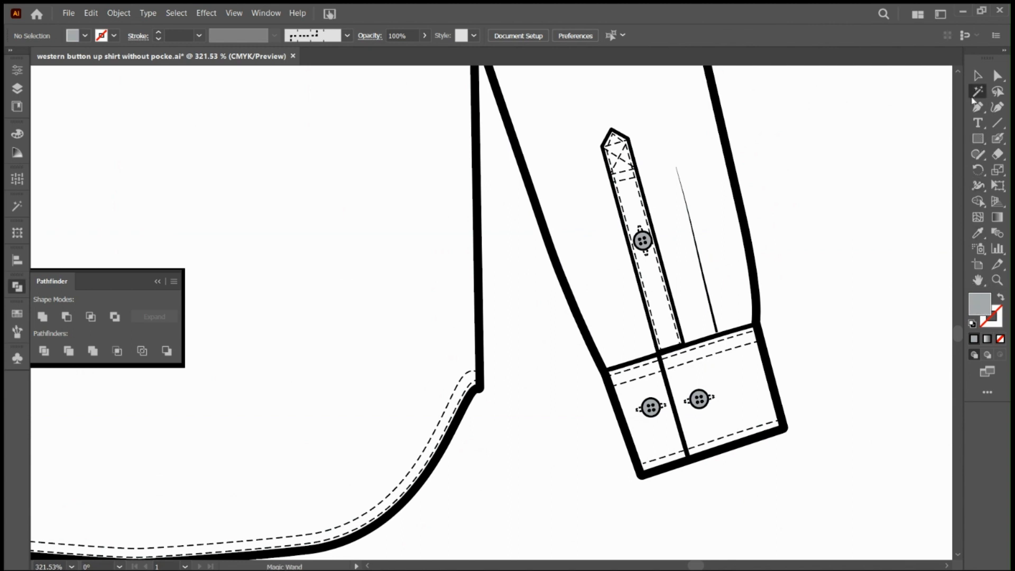
{"action": "scroll", "coordinate": [706, 401], "scroll_direction": "up", "scroll_amount": 3}
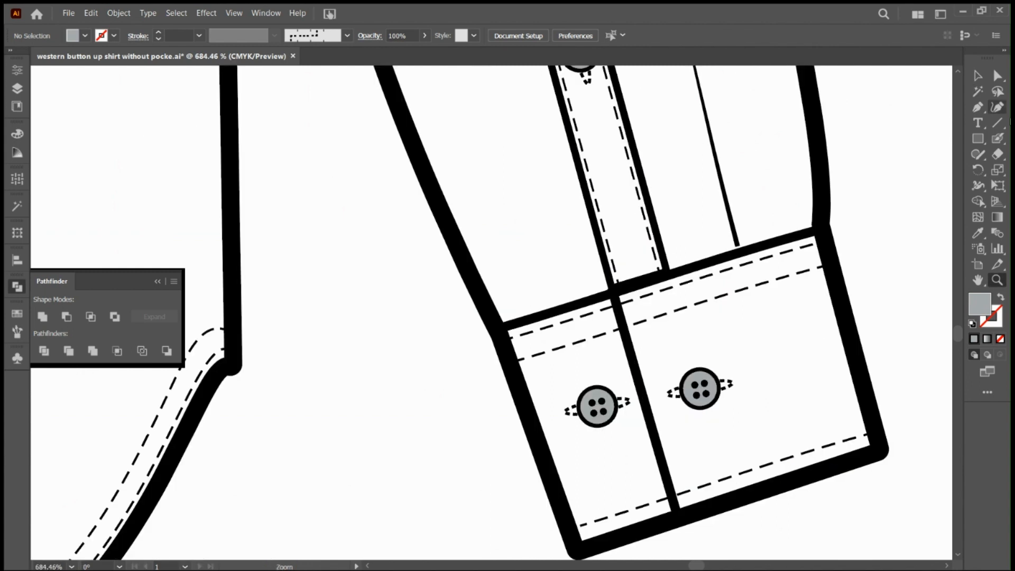
{"action": "left_click", "coordinate": [698, 380]}
{"action": "left_click", "coordinate": [148, 255]}
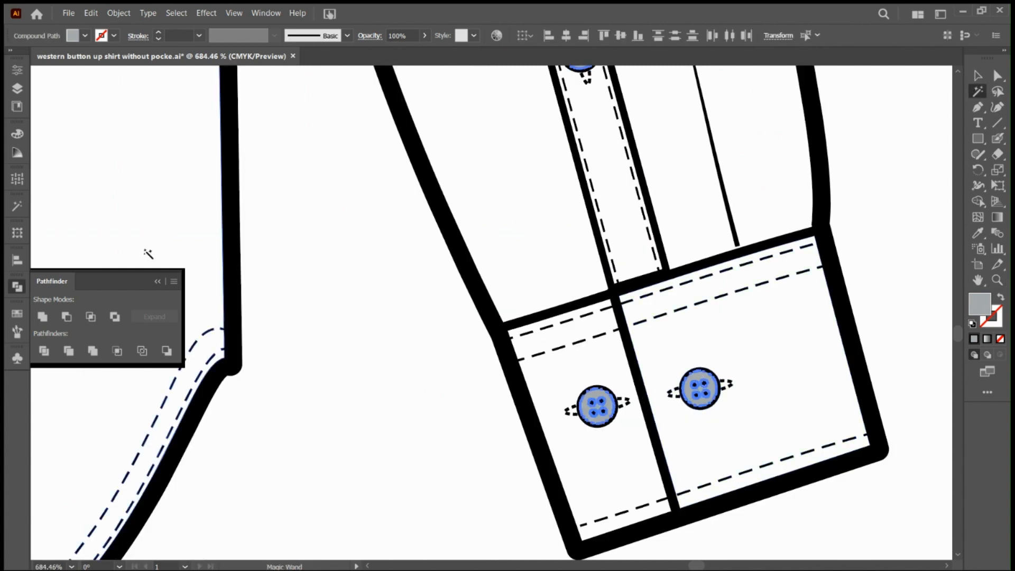
{"action": "left_click", "coordinate": [17, 152]}
{"action": "left_click", "coordinate": [226, 182]}
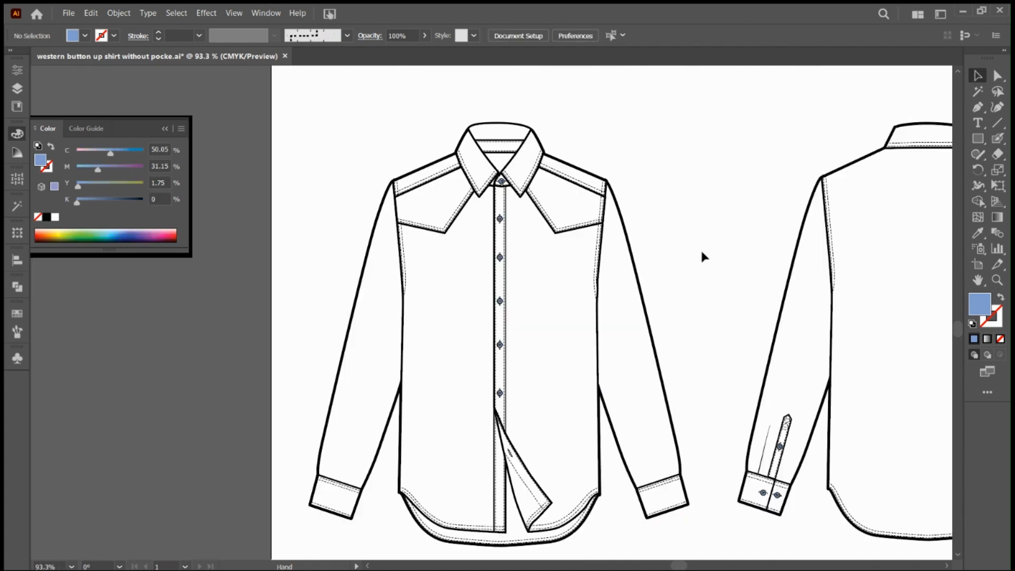
Step: Directly select the white face of the stitched inner neck band behind the front collar
{"action": "left_click_drag", "start_coordinate": [686, 340], "coordinate": [584, 326]}
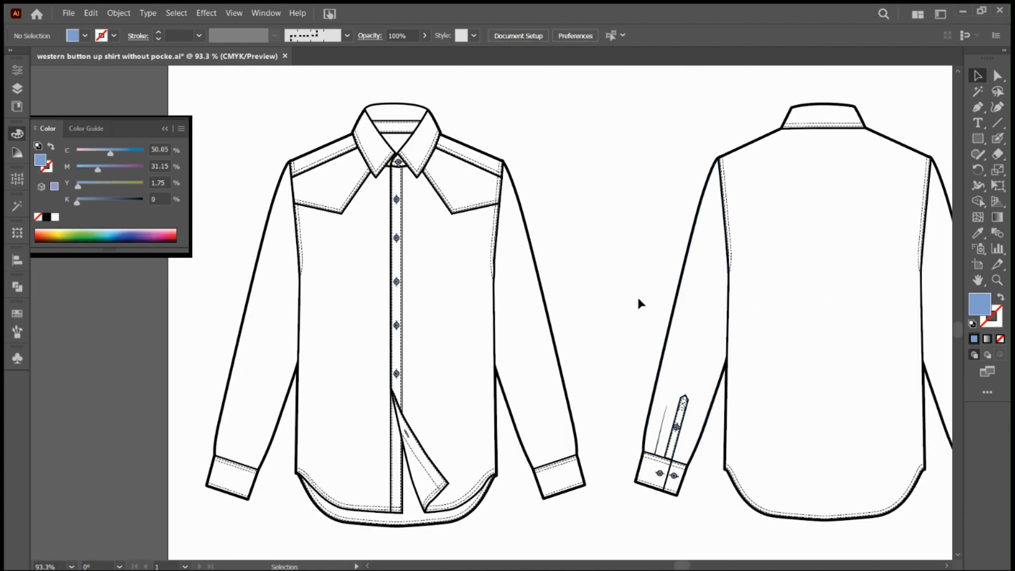
{"action": "key", "text": "z"}
{"action": "left_click_drag", "start_coordinate": [421, 104], "coordinate": [900, 108]}
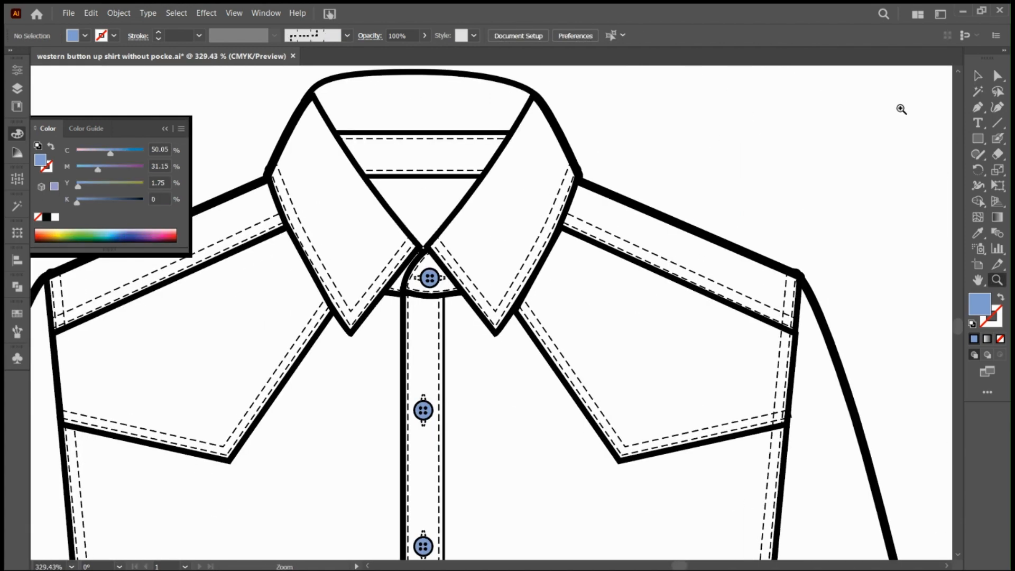
{"action": "left_click", "coordinate": [996, 76]}
{"action": "left_click", "coordinate": [452, 154]}
{"action": "scroll", "coordinate": [453, 157], "scroll_direction": "left", "scroll_amount": 4}
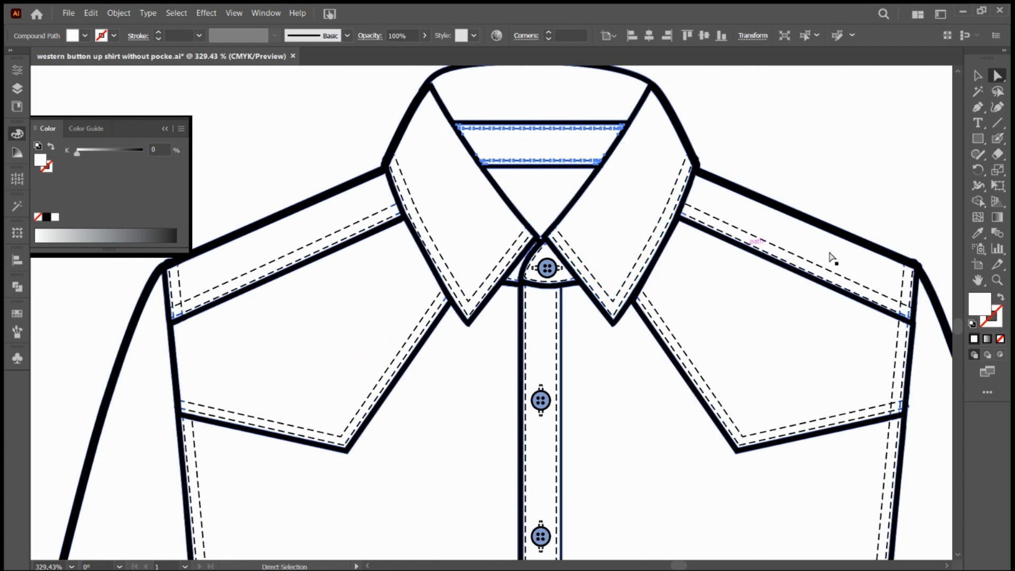
Step: Fill the inner neck band with muted green, H 165, S 22.54, B 55.69, and deselect it
{"action": "double_click", "coordinate": [979, 310]}
{"action": "left_click", "coordinate": [804, 308]}
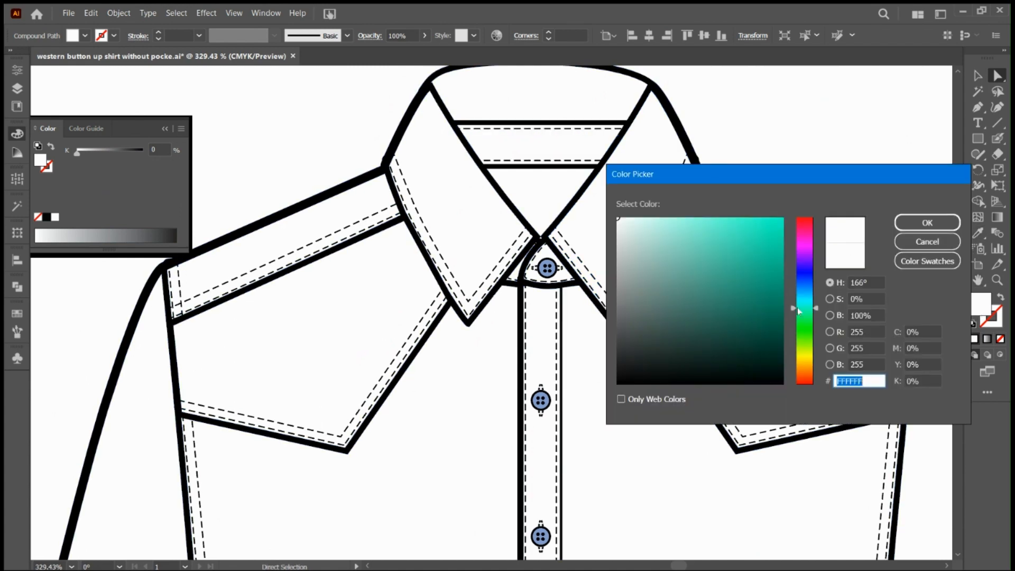
{"action": "left_click", "coordinate": [696, 249]}
{"action": "left_click", "coordinate": [652, 290]}
{"action": "left_click", "coordinate": [920, 226]}
{"action": "left_click_drag", "start_coordinate": [738, 259], "coordinate": [782, 289]}
{"action": "left_click", "coordinate": [226, 199]}
{"action": "left_click_drag", "start_coordinate": [711, 307], "coordinate": [589, 290]}
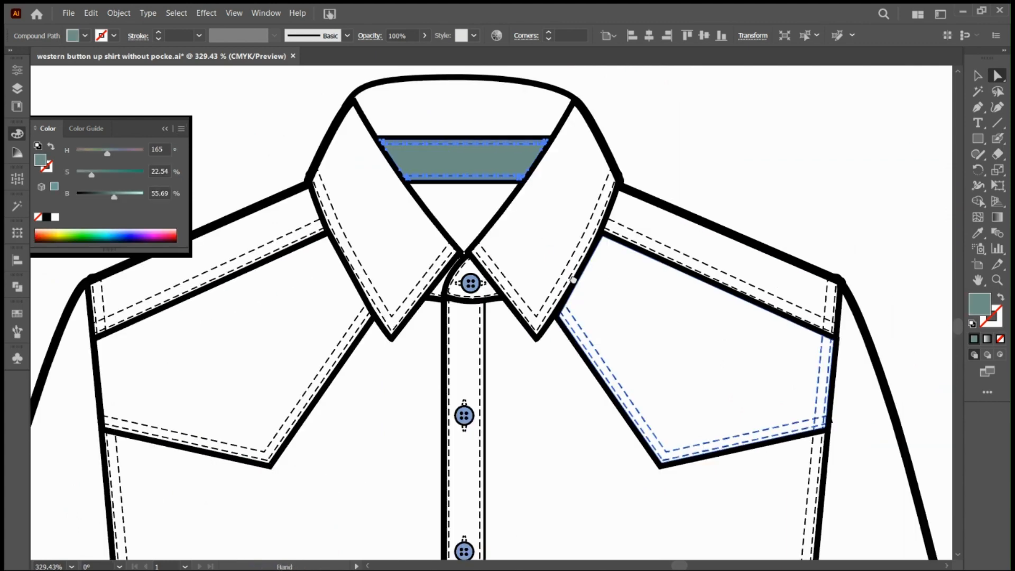
{"action": "left_click", "coordinate": [977, 76]}
{"action": "left_click", "coordinate": [910, 177]}
Step: Examine the colored neck band and placket buttons on the front shirt, close up and as a whole
{"action": "key", "text": "z"}
{"action": "scroll", "coordinate": [767, 211], "scroll_direction": "down", "scroll_amount": 3}
{"action": "left_click_drag", "start_coordinate": [693, 322], "coordinate": [531, 288]}
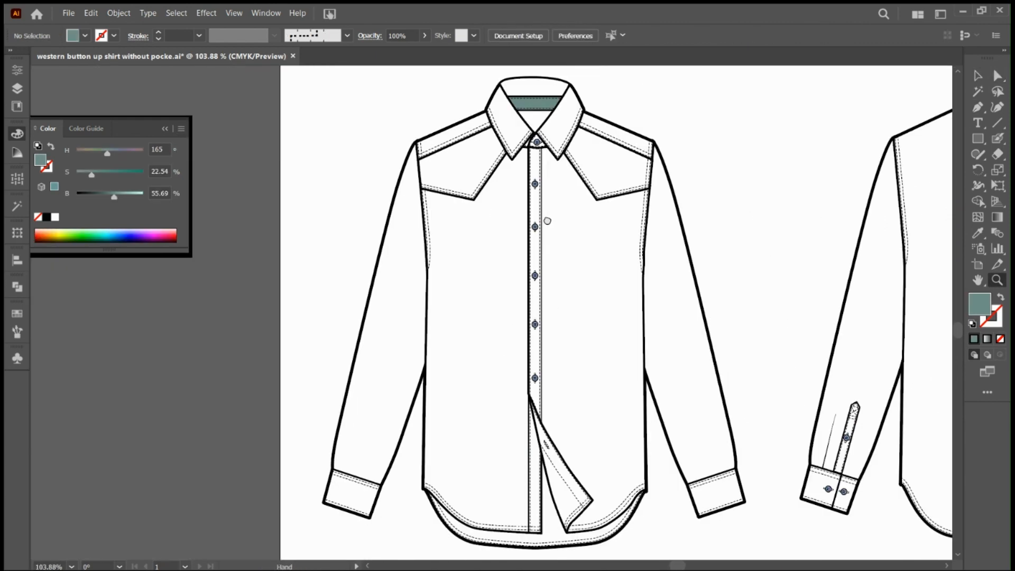
{"action": "scroll", "coordinate": [526, 122], "scroll_direction": "up", "scroll_amount": 2}
{"action": "left_click_drag", "start_coordinate": [601, 196], "coordinate": [569, 261]}
{"action": "scroll", "coordinate": [555, 256], "scroll_direction": "up", "scroll_amount": 2}
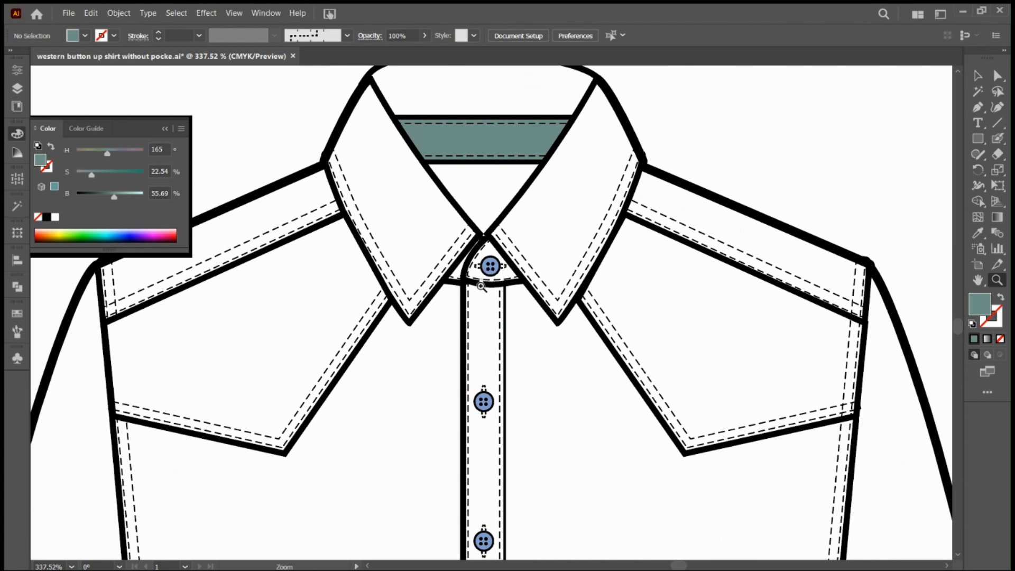
{"action": "left_click_drag", "start_coordinate": [412, 121], "coordinate": [508, 204]}
{"action": "scroll", "coordinate": [507, 203], "scroll_direction": "down", "scroll_amount": 5}
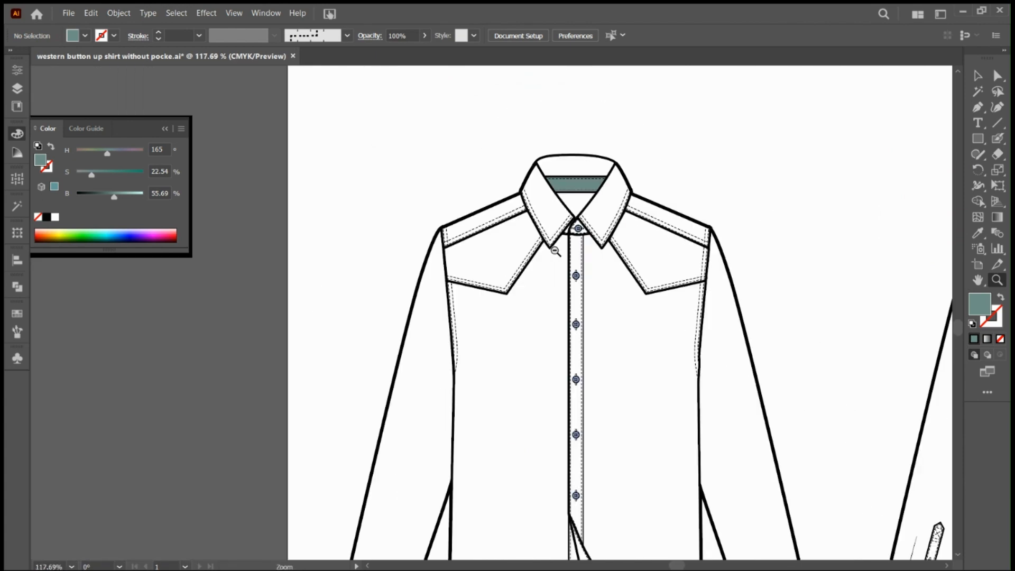
{"action": "left_click_drag", "start_coordinate": [498, 242], "coordinate": [469, 224]}
Step: Directly select the white faces of both pointed front yoke panels together
{"action": "left_click", "coordinate": [996, 78]}
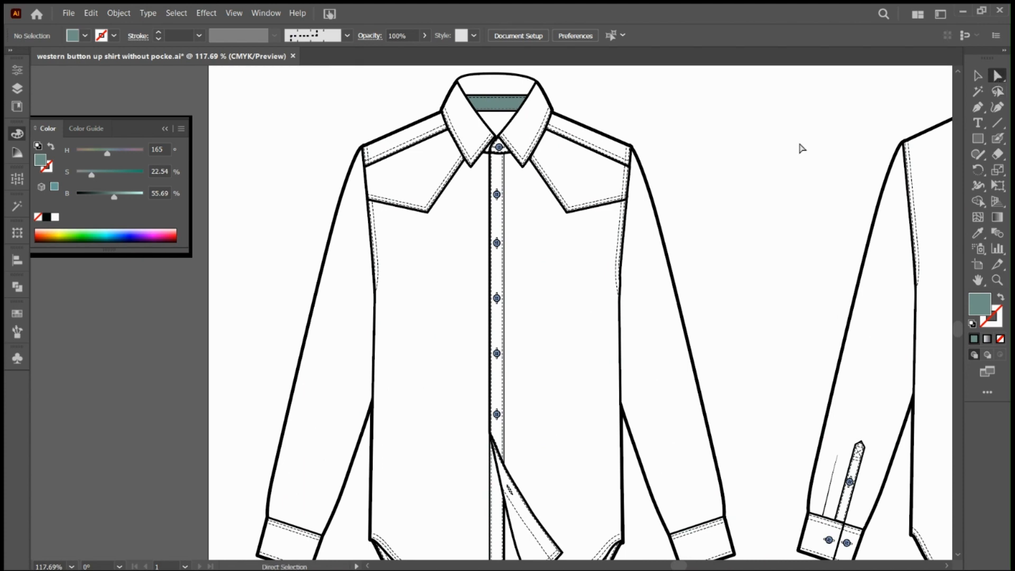
{"action": "key", "text": "z"}
{"action": "left_click_drag", "start_coordinate": [492, 138], "coordinate": [537, 167]}
{"action": "left_click", "coordinate": [994, 81]}
{"action": "left_click", "coordinate": [594, 243]}
{"action": "left_click", "coordinate": [401, 239], "text": "shift"}
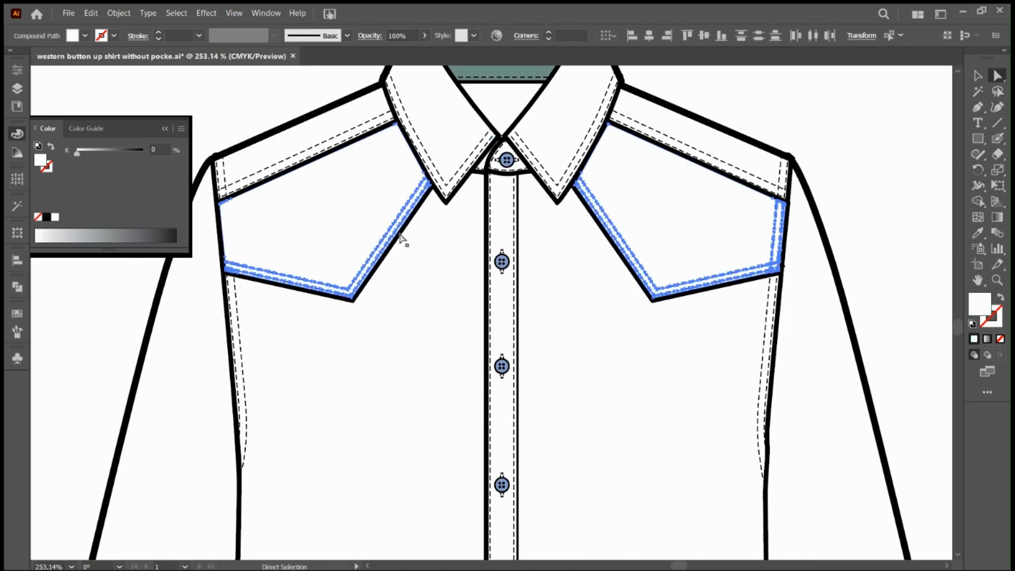
Step: Try to fill the two front yoke panels with a vivid blue
{"action": "double_click", "coordinate": [987, 305]}
{"action": "left_click", "coordinate": [806, 272]}
{"action": "left_click", "coordinate": [732, 232]}
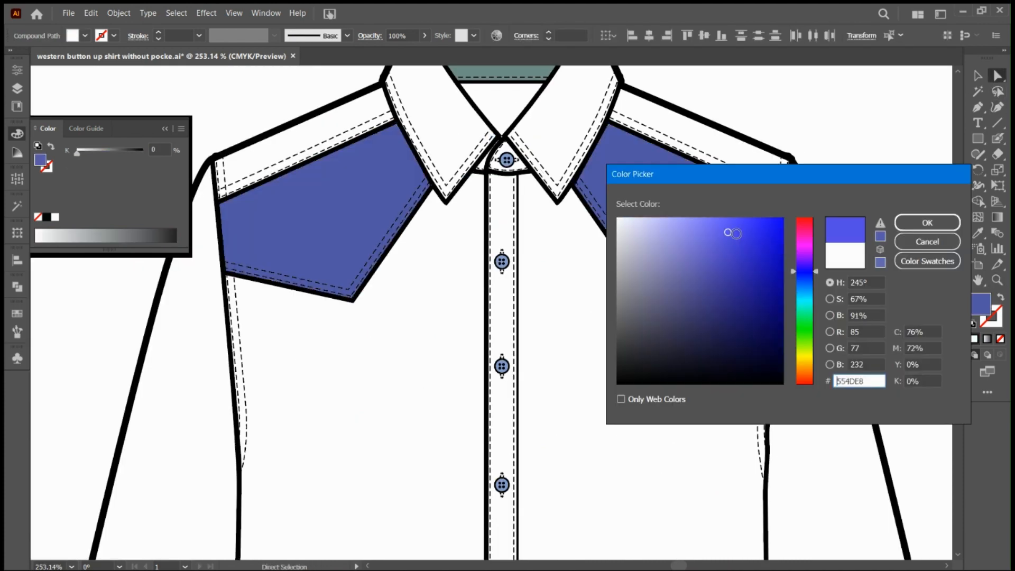
{"action": "left_click", "coordinate": [939, 241]}
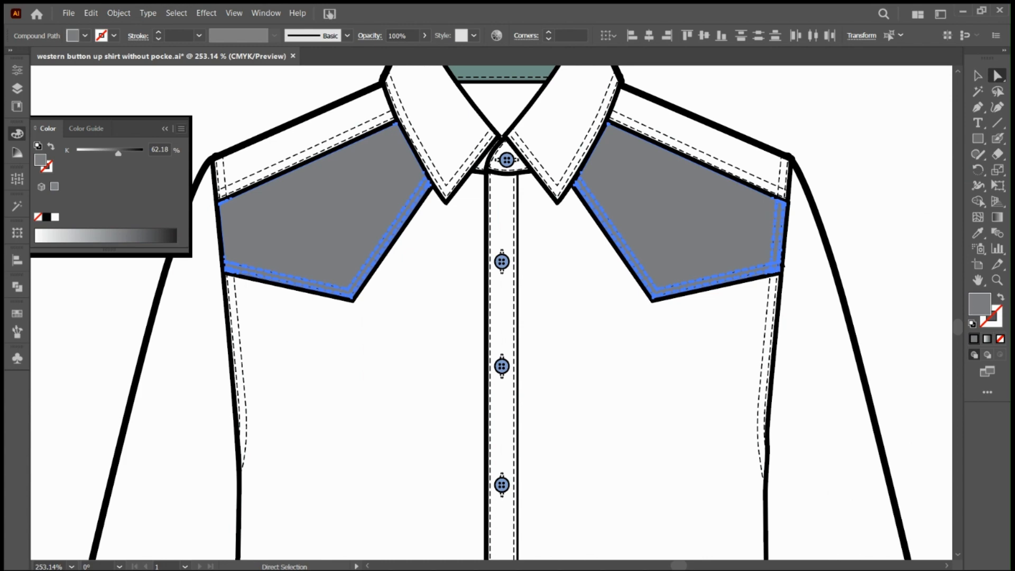
Step: Fill both front yoke panels with muted navy, H 240, S 29.91, B 45.88, and deselect them
{"action": "double_click", "coordinate": [980, 306]}
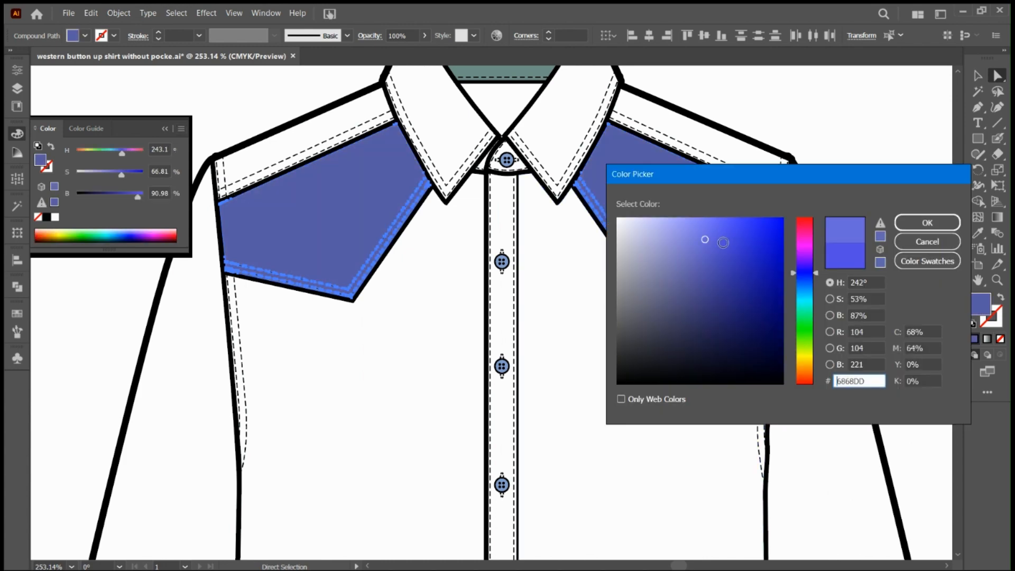
{"action": "mouse_move", "coordinate": [706, 236]}
{"action": "left_mouse_down"}
{"action": "mouse_move", "coordinate": [675, 282]}
{"action": "mouse_move", "coordinate": [689, 295]}
{"action": "mouse_move", "coordinate": [667, 306]}
{"action": "left_mouse_up"}
{"action": "left_click", "coordinate": [944, 224]}
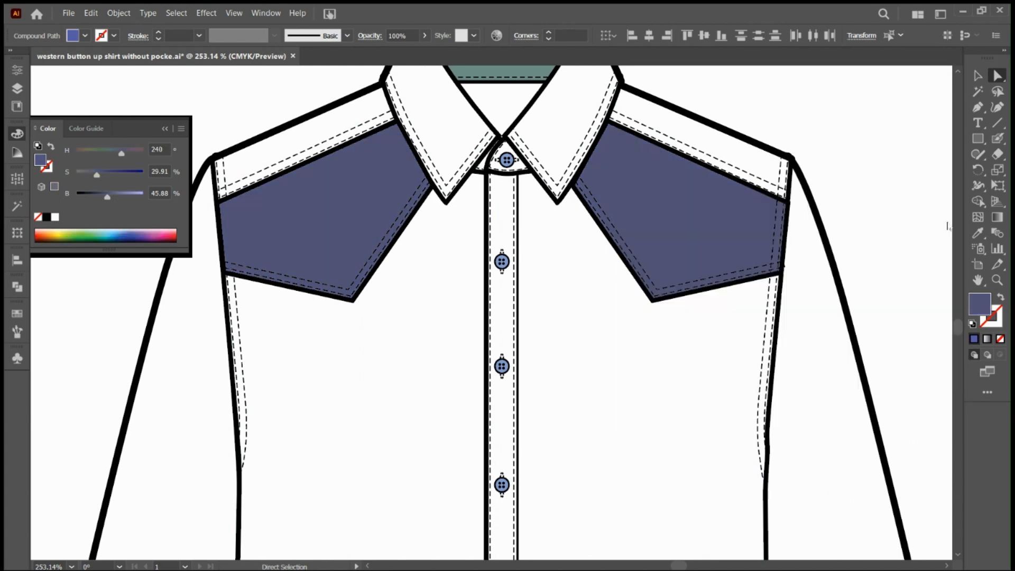
{"action": "left_click", "coordinate": [977, 77]}
{"action": "left_click", "coordinate": [890, 159]}
Step: Ungroup all of the front shirt's artwork and deselect it
{"action": "key", "text": "z"}
{"action": "left_click_drag", "start_coordinate": [789, 264], "coordinate": [383, 204]}
{"action": "left_click", "coordinate": [978, 78]}
{"action": "left_click_drag", "start_coordinate": [584, 245], "coordinate": [597, 289]}
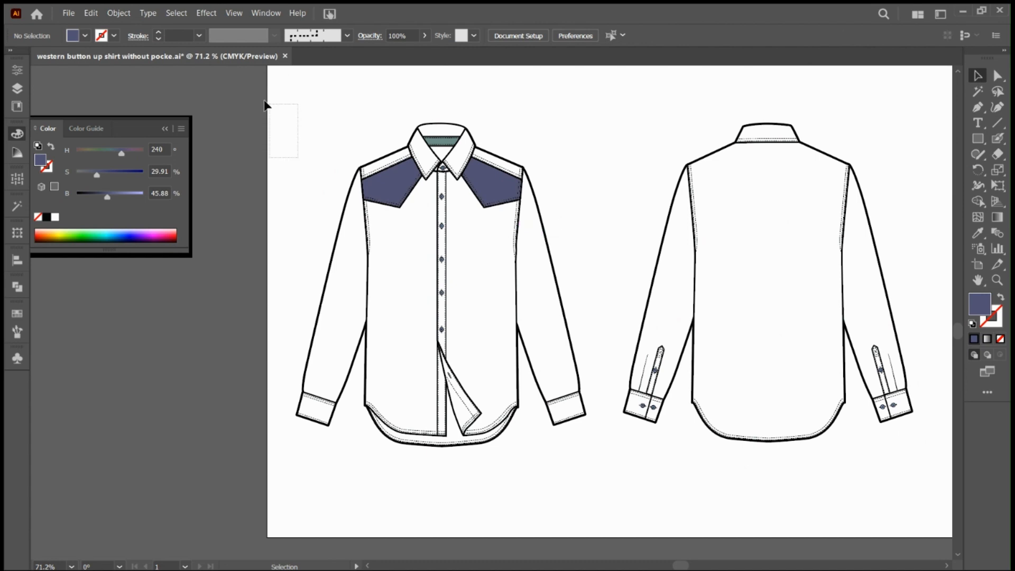
{"action": "left_click_drag", "start_coordinate": [268, 102], "coordinate": [584, 453]}
{"action": "key", "text": "ctrl+shift+g"}
{"action": "left_click_drag", "start_coordinate": [277, 102], "coordinate": [581, 451]}
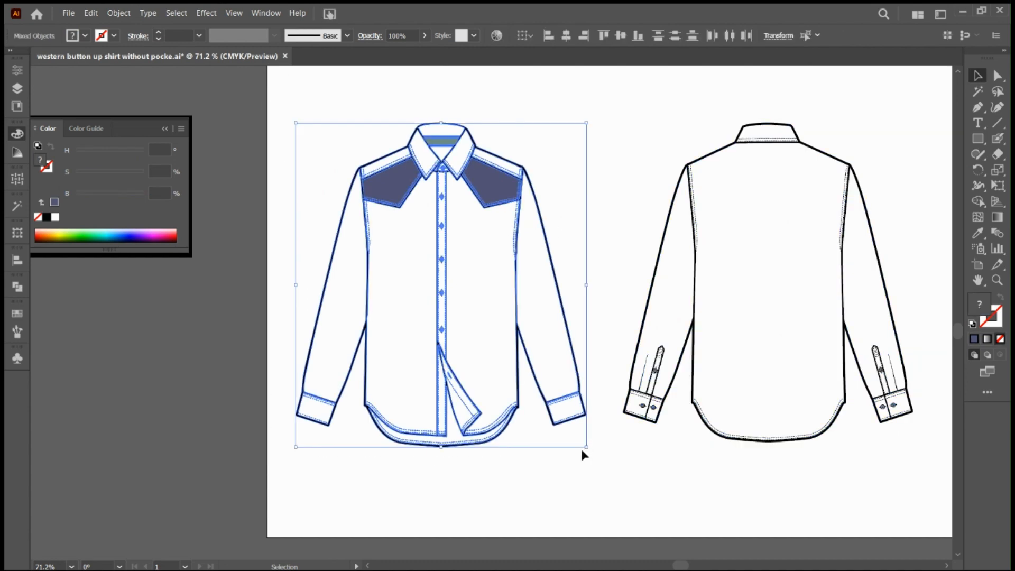
{"action": "left_click", "coordinate": [613, 263]}
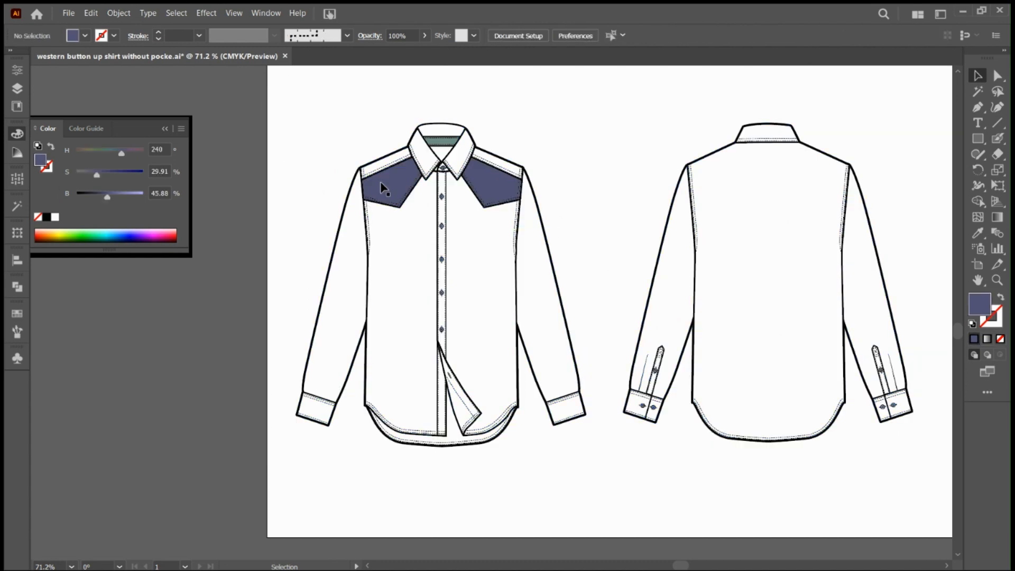
Step: Group the front shirt and the back shirt as two separate objects and save the document
{"action": "left_click_drag", "start_coordinate": [274, 102], "coordinate": [592, 453]}
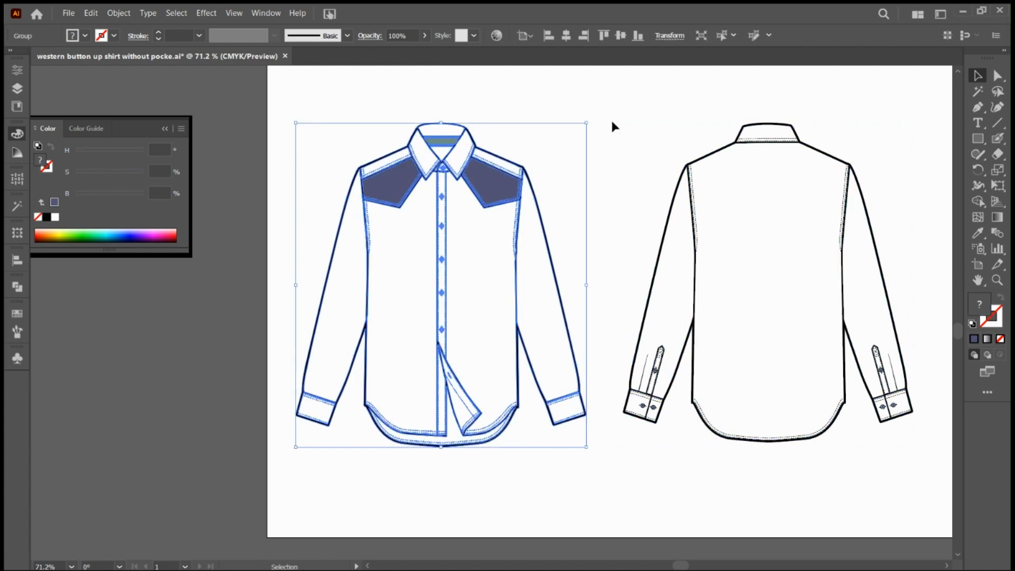
{"action": "left_click_drag", "start_coordinate": [610, 118], "coordinate": [926, 446]}
{"action": "left_click", "coordinate": [823, 489]}
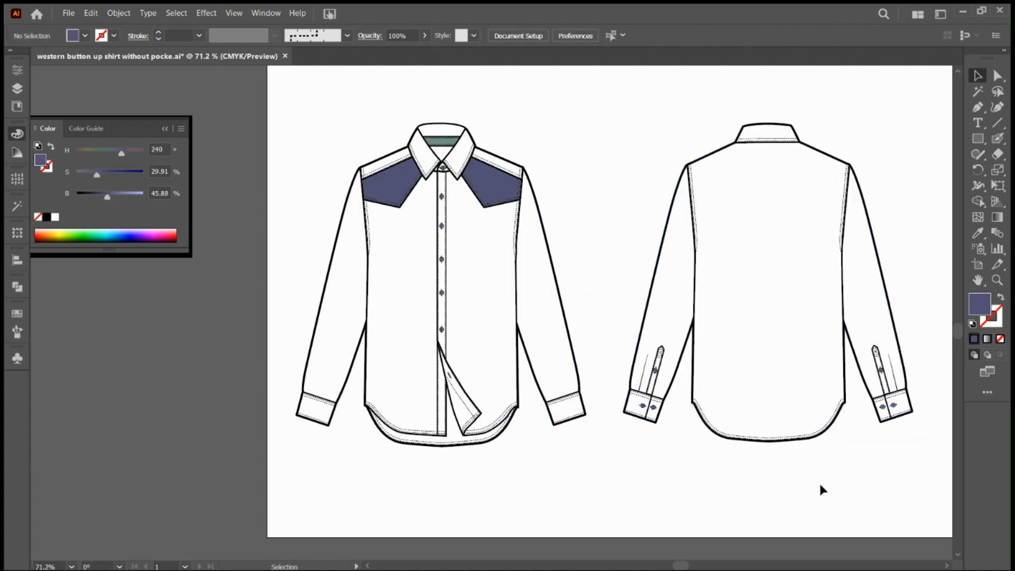
{"action": "key", "text": "ctrl+s"}
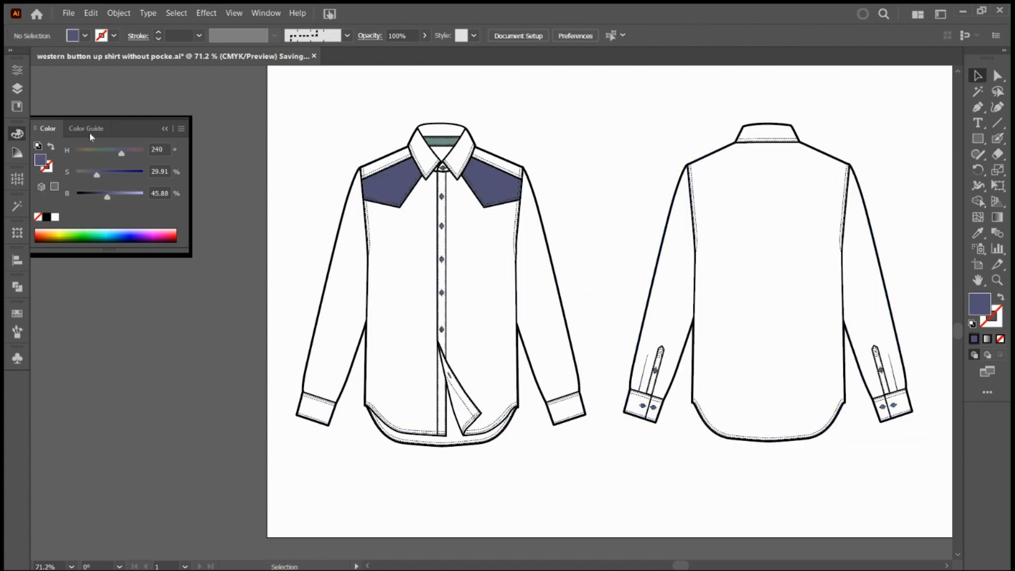
Step: Create swatch group Color Group 1 from both selected shirts, converting process colors to global and including swatches for tints
{"action": "left_click_drag", "start_coordinate": [284, 90], "coordinate": [925, 477]}
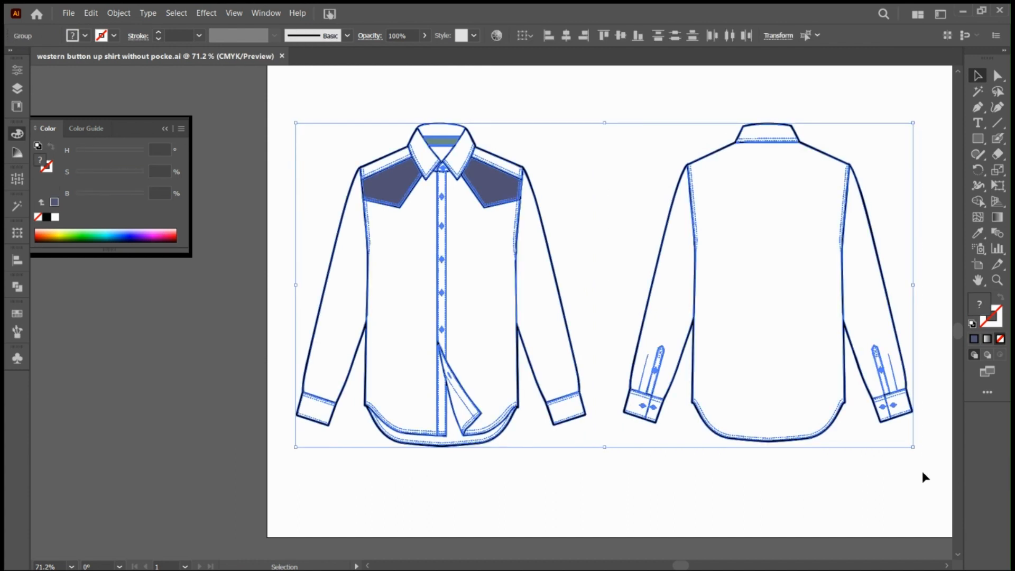
{"action": "left_click", "coordinate": [165, 129]}
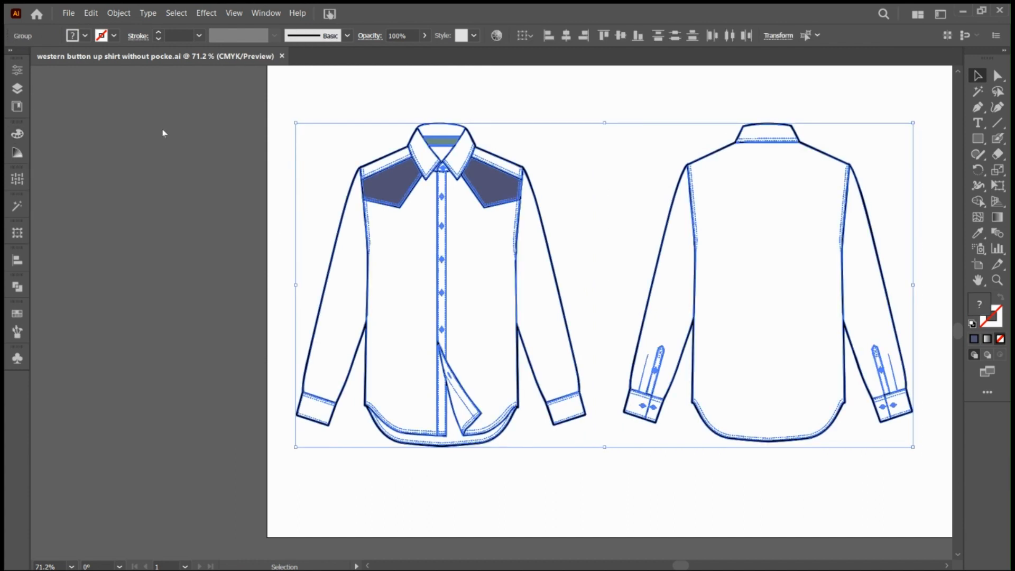
{"action": "left_click", "coordinate": [17, 314]}
{"action": "left_click", "coordinate": [131, 472]}
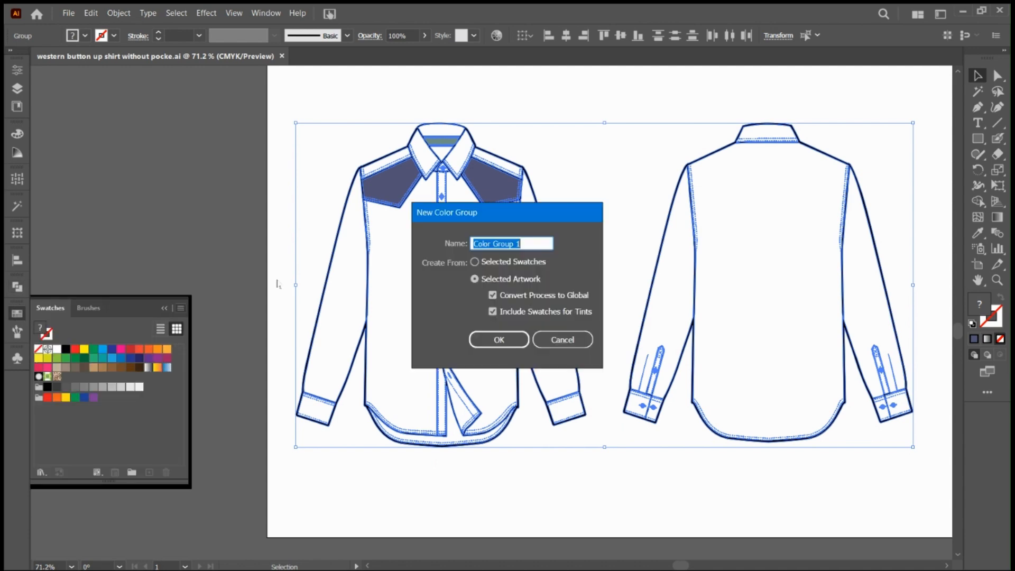
{"action": "left_click", "coordinate": [501, 338]}
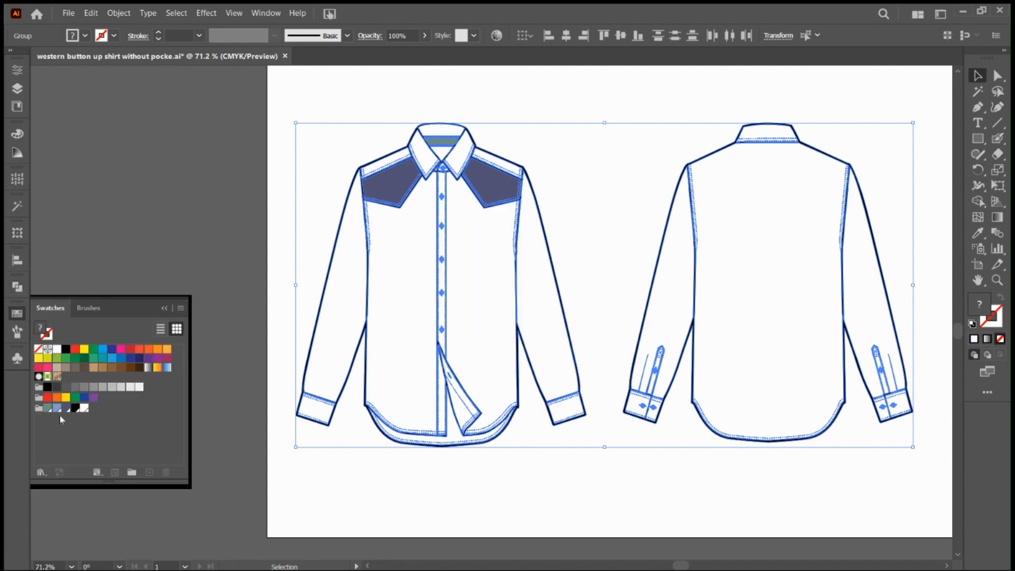
{"action": "left_click", "coordinate": [165, 308]}
{"action": "left_click", "coordinate": [209, 293]}
{"action": "key", "text": "space"}
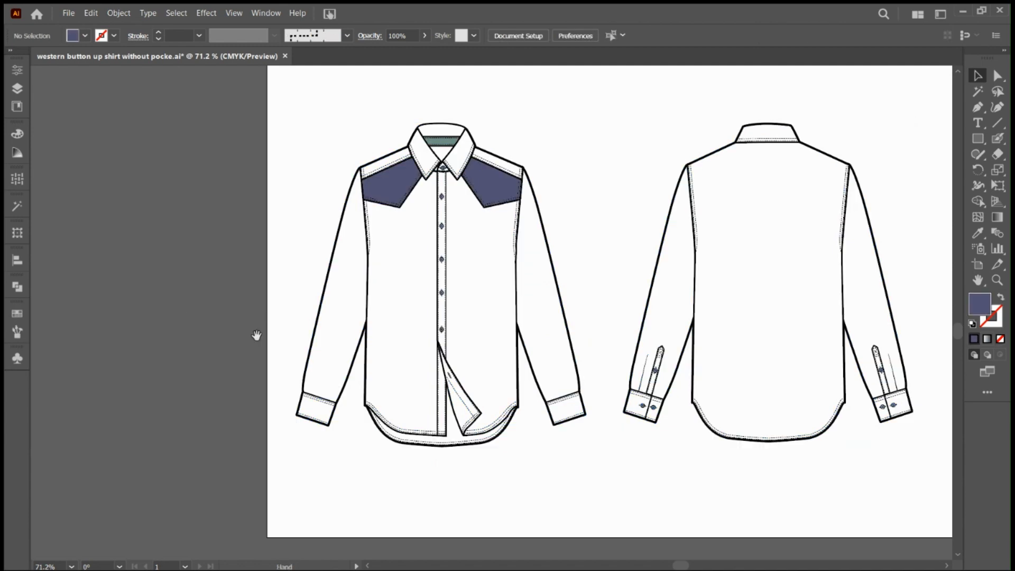
{"action": "left_click_drag", "start_coordinate": [257, 335], "coordinate": [188, 317]}
{"action": "key", "text": "z"}
{"action": "scroll", "coordinate": [396, 193], "scroll_direction": "left", "scroll_amount": 3}
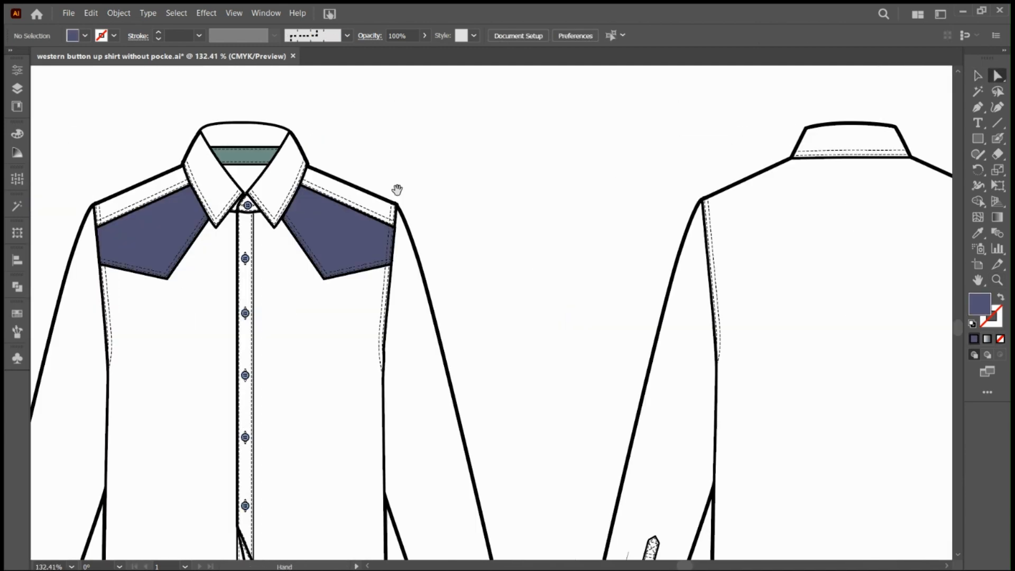
{"action": "scroll", "coordinate": [589, 182], "scroll_direction": "down", "scroll_amount": 1}
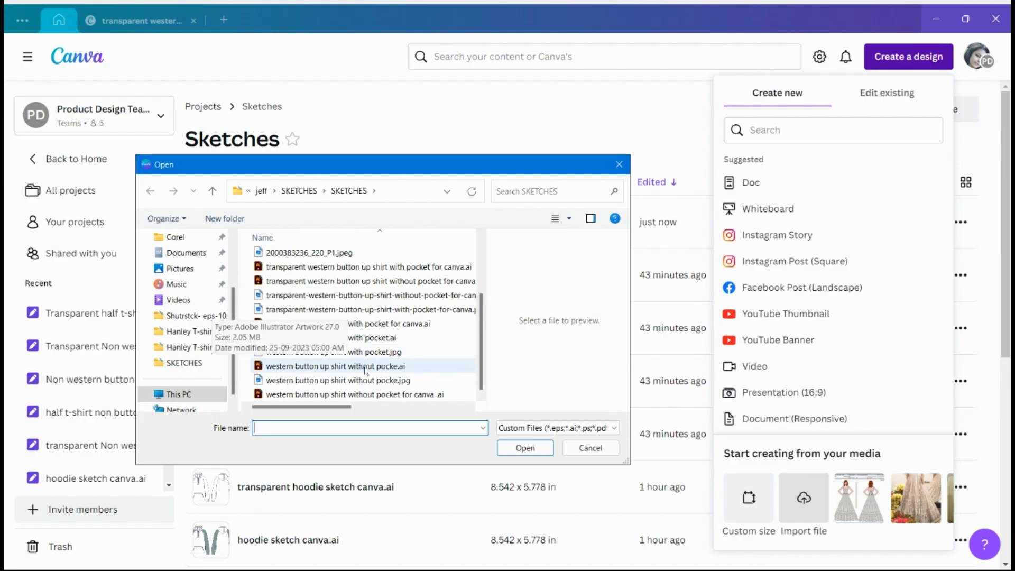
Step: Switch to Canva, import western button up shirt without pocke.ai, and open it as a design
{"action": "left_click", "coordinate": [365, 368]}
{"action": "left_click", "coordinate": [525, 449]}
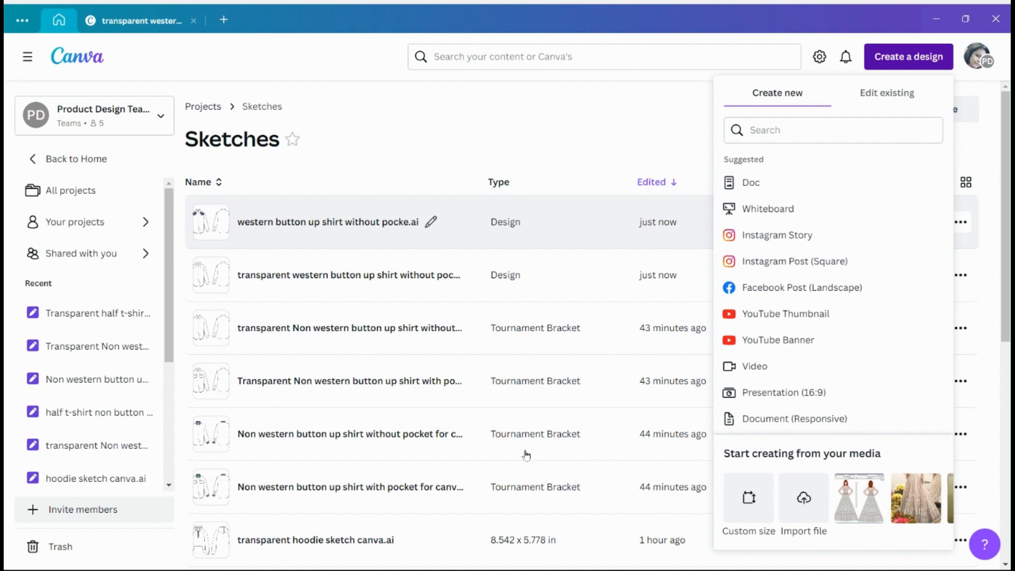
{"action": "left_click", "coordinate": [526, 455]}
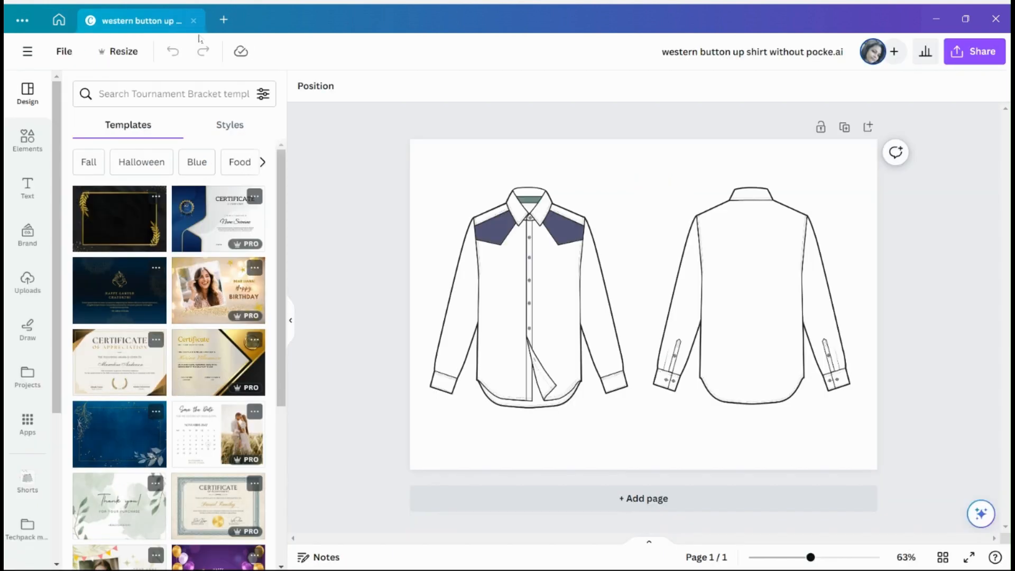
Step: Check the imported front and back shirts as separate page elements, leaving the front shirt selected to view its editable colors
{"action": "left_click", "coordinate": [529, 298]}
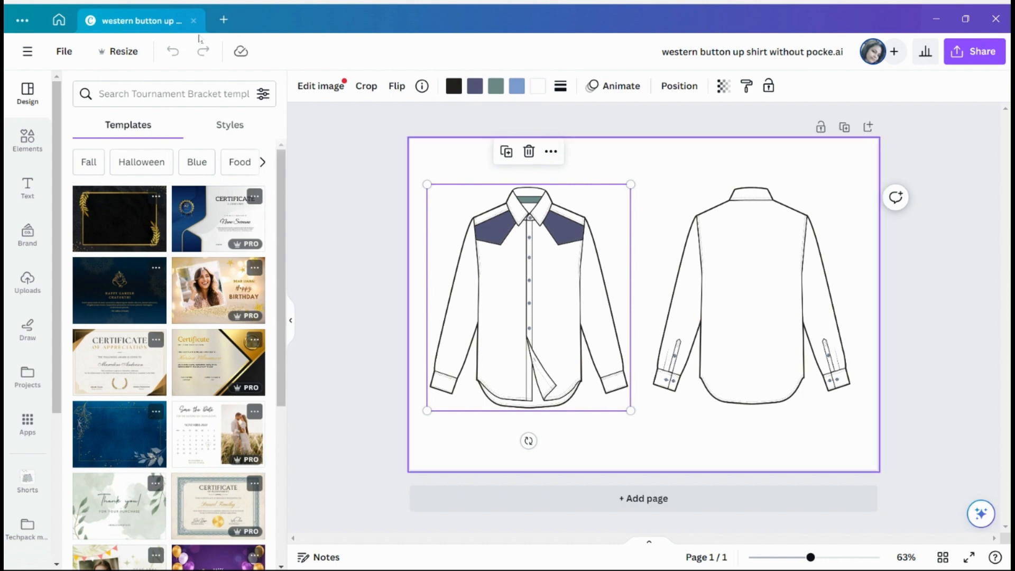
{"action": "left_click", "coordinate": [750, 296]}
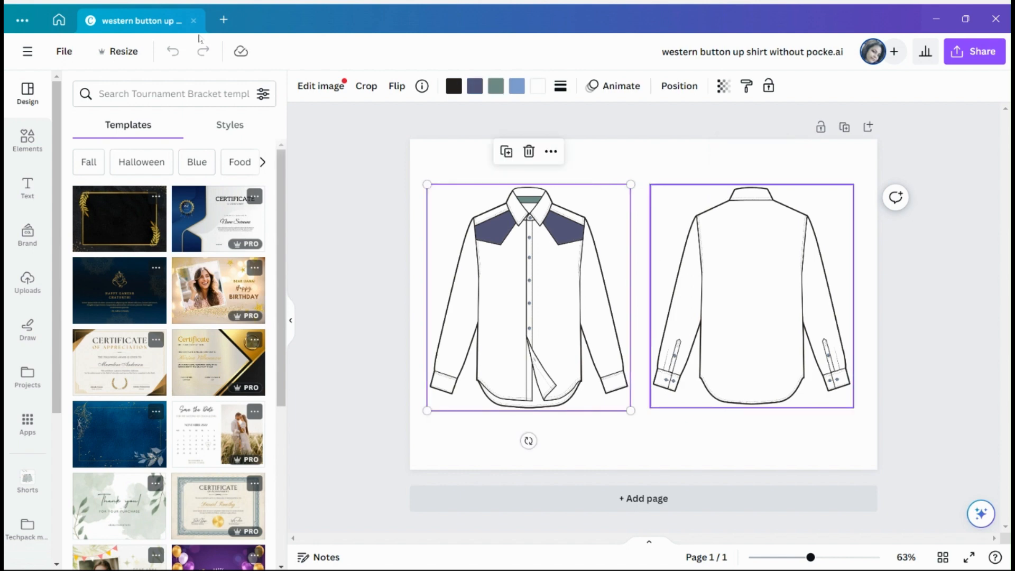
{"action": "left_click", "coordinate": [528, 296]}
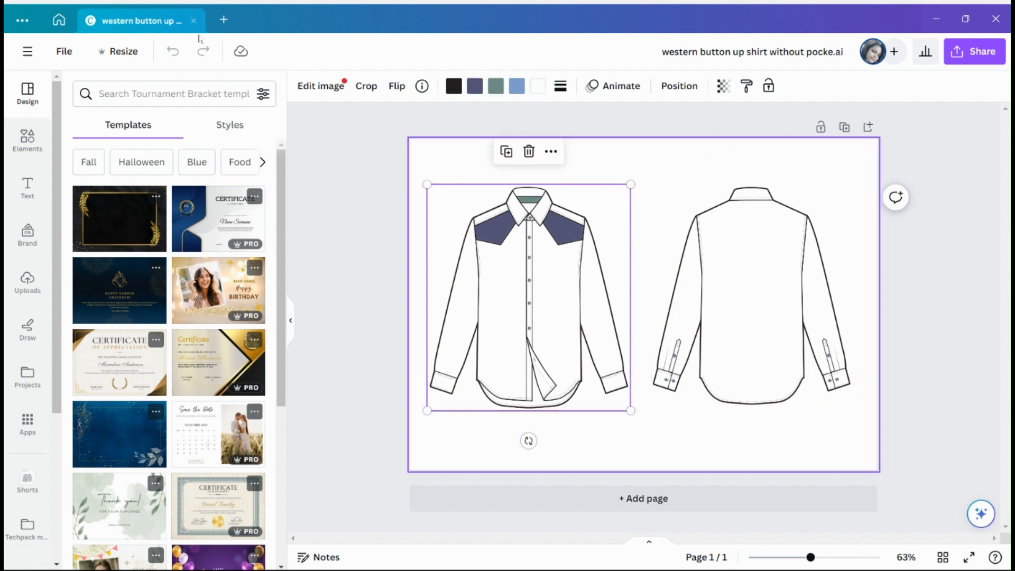